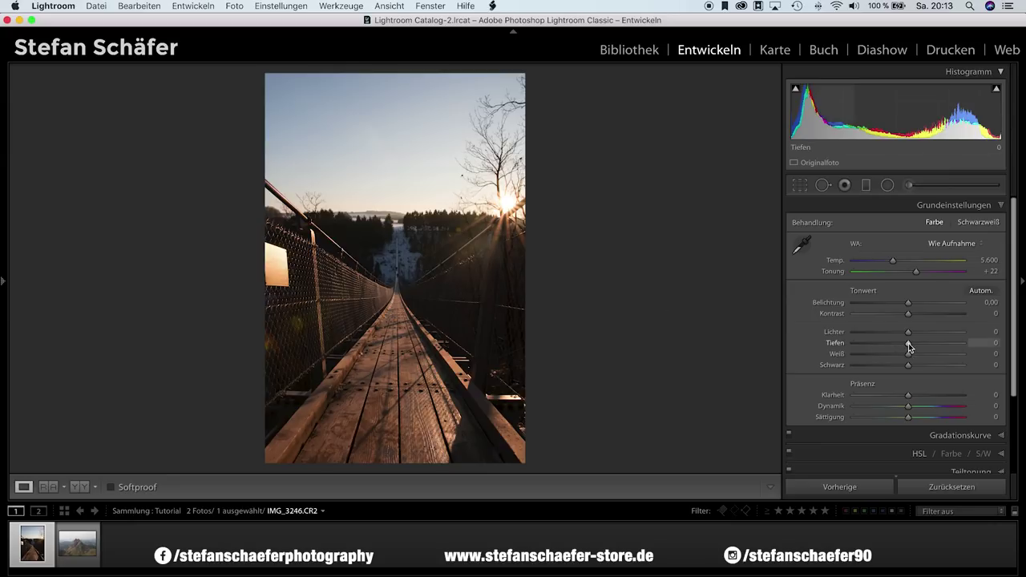
Set the bridge photo's Highlights to -36, Shadows to +53 and Contrast to +19.
mouse_move(908, 344)
left_mouse_down()
mouse_move(938, 343)
mouse_move(887, 333)
left_mouse_up()
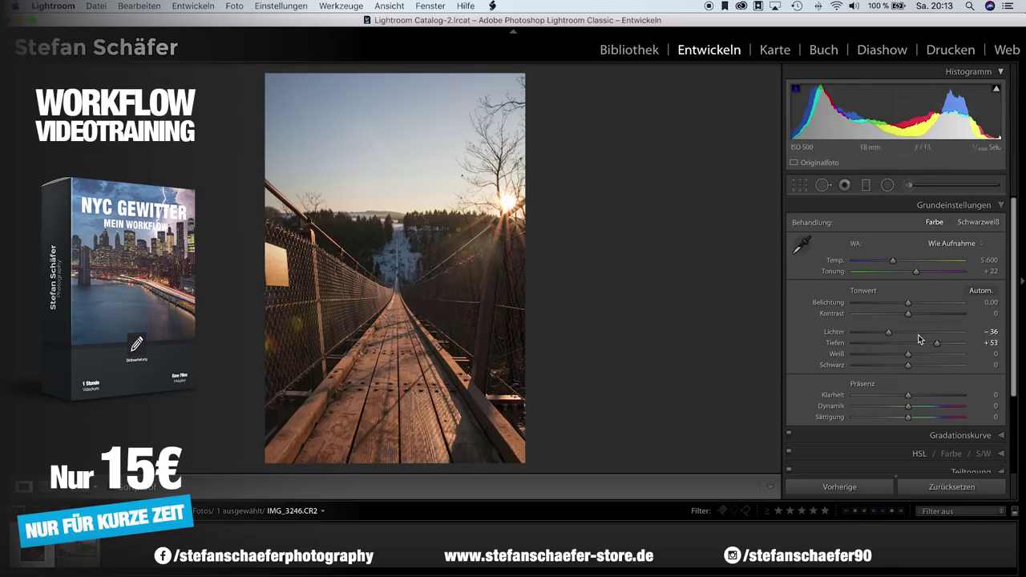
left_click_drag(912, 312, 922, 313)
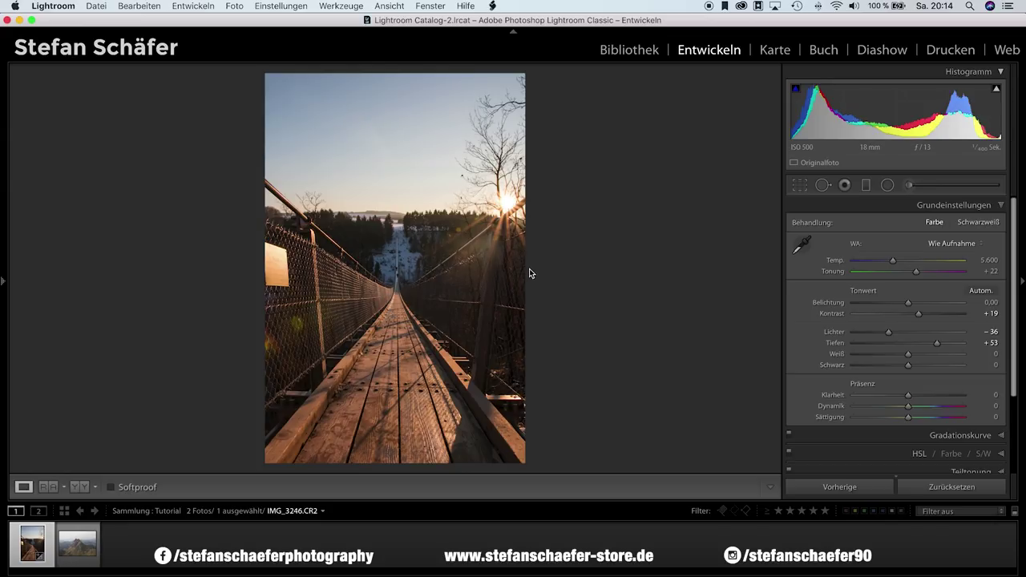
Lower HSL saturation to Orange -20, Yellow -21, Aqua -57 and Blue -66.
scroll(868, 337, "down", 5)
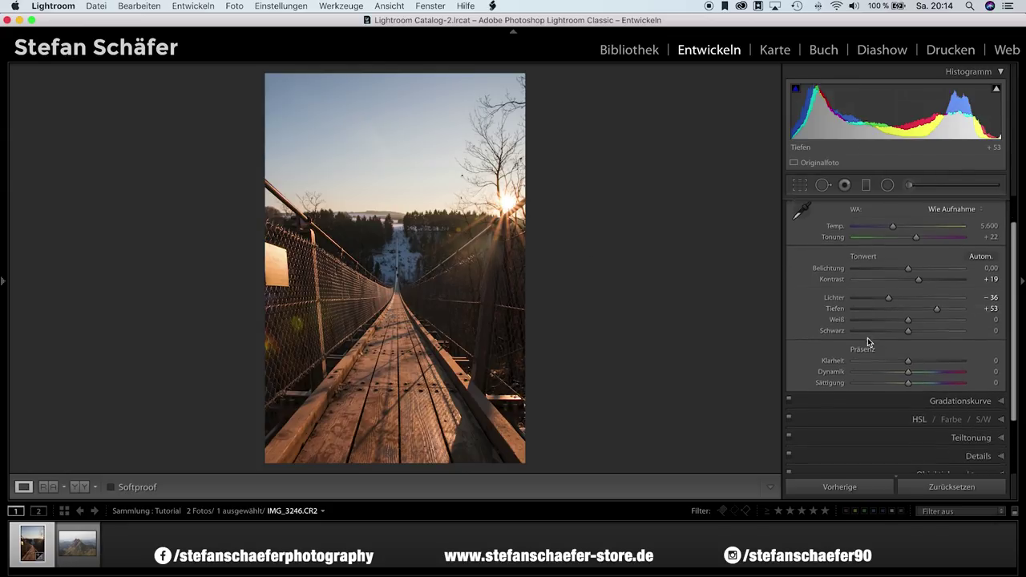
left_click(910, 350)
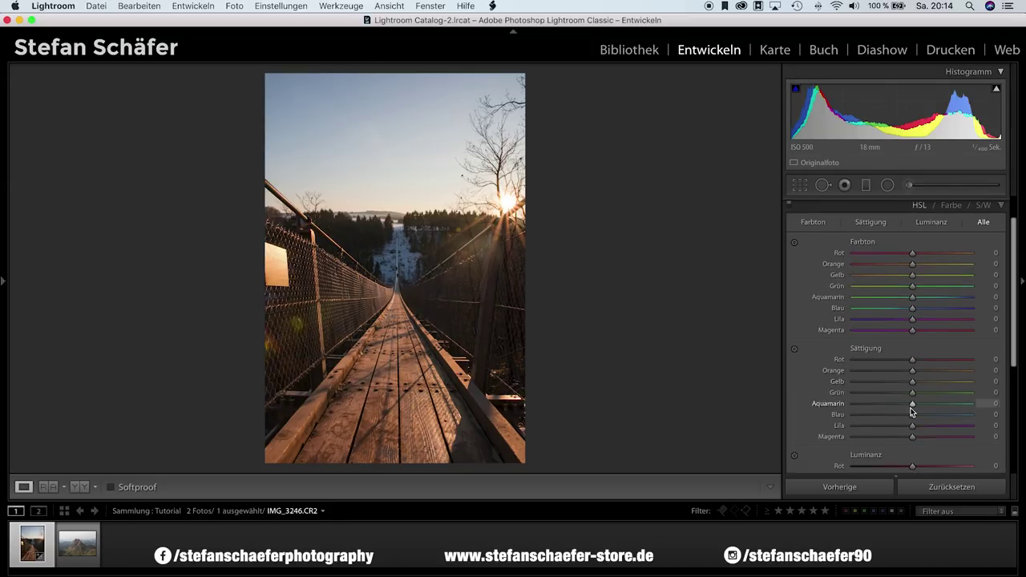
left_click_drag(913, 418, 890, 418)
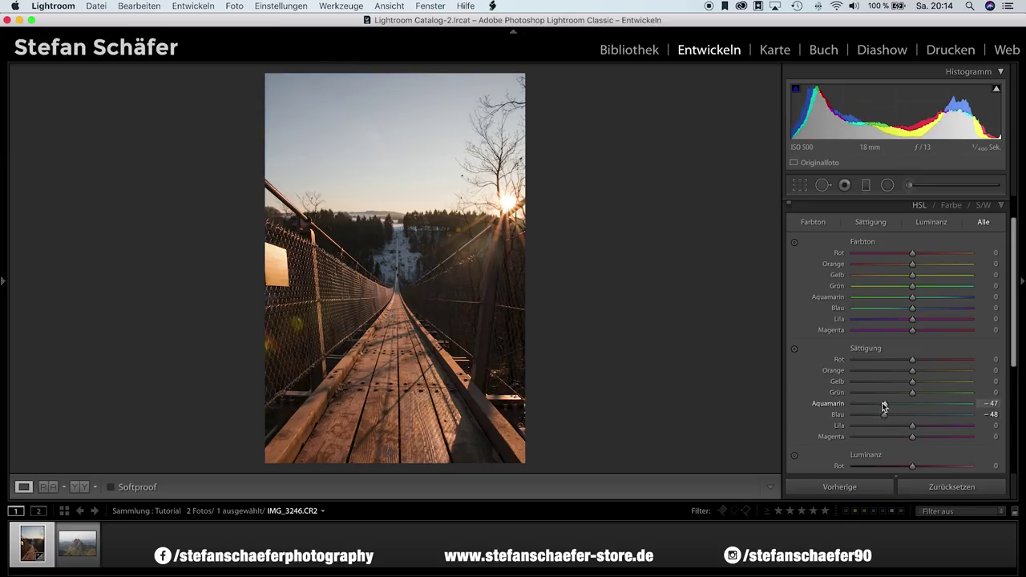
left_click_drag(882, 414, 873, 416)
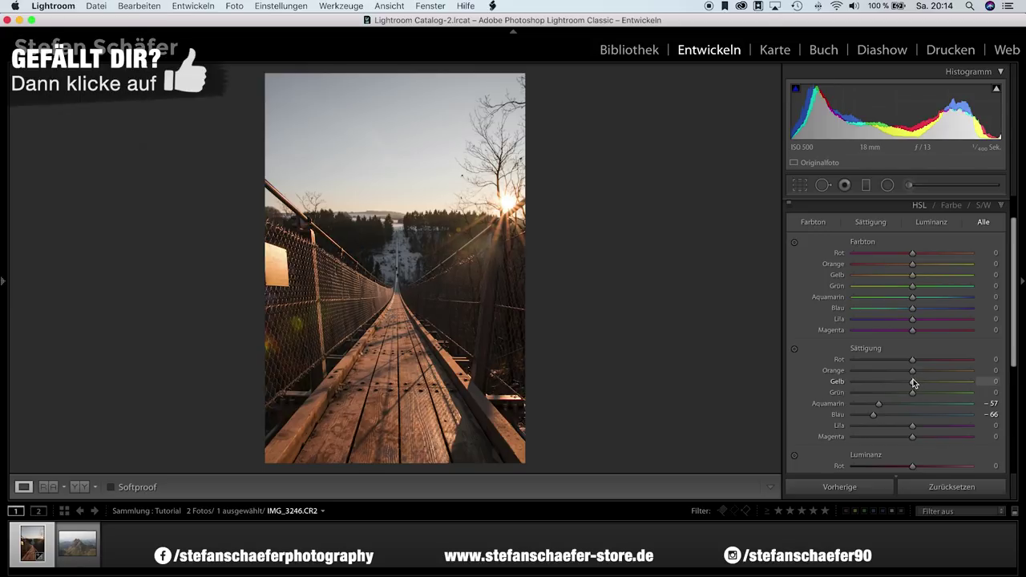
mouse_move(913, 386)
left_mouse_down()
mouse_move(899, 374)
mouse_move(902, 385)
left_mouse_up()
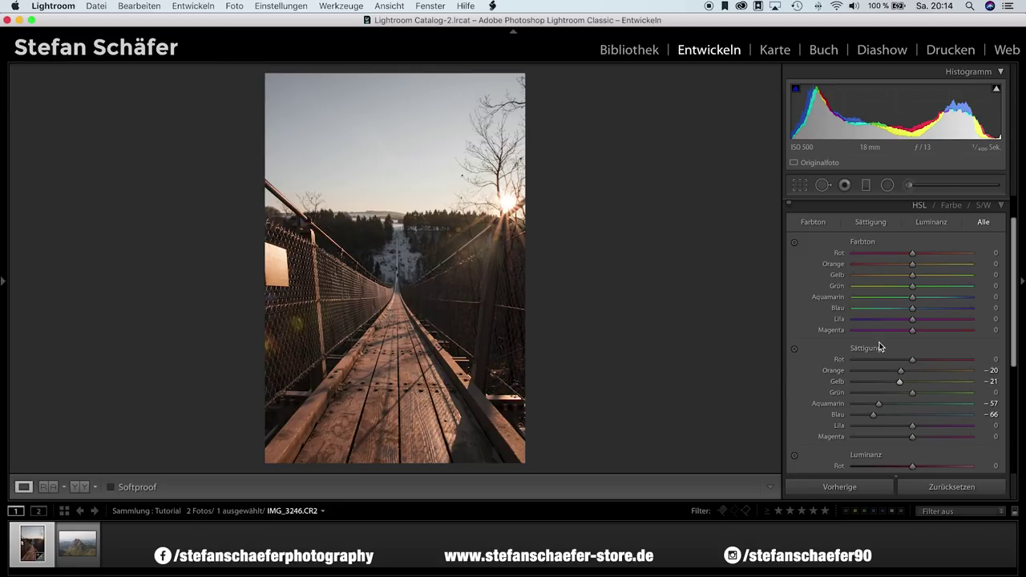
Build an S tone curve: black point lifted to 7.8%, shadows lowered, highlights raised to 80%.
scroll(889, 341, "up", 2)
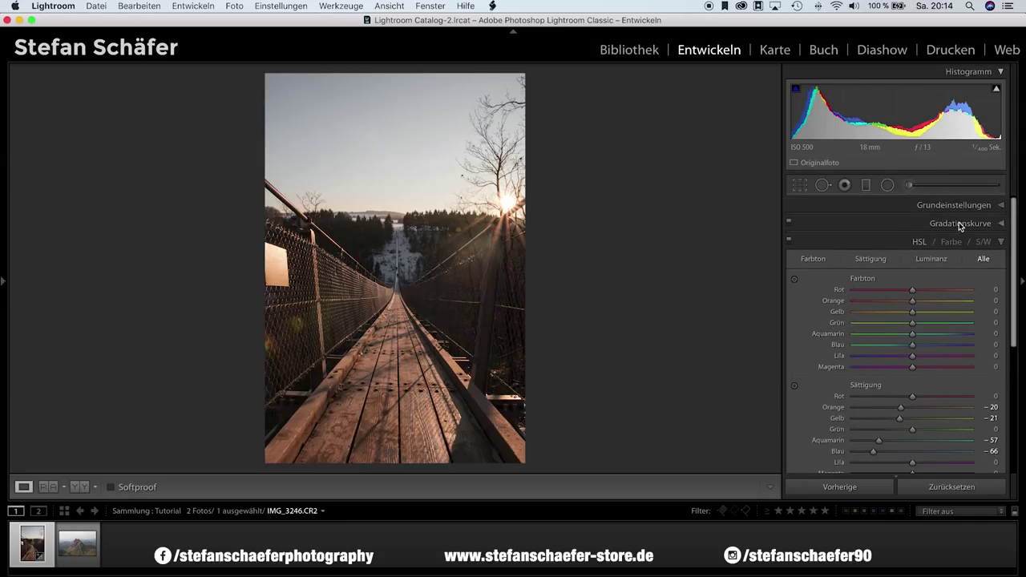
left_click(930, 223)
mouse_move(846, 335)
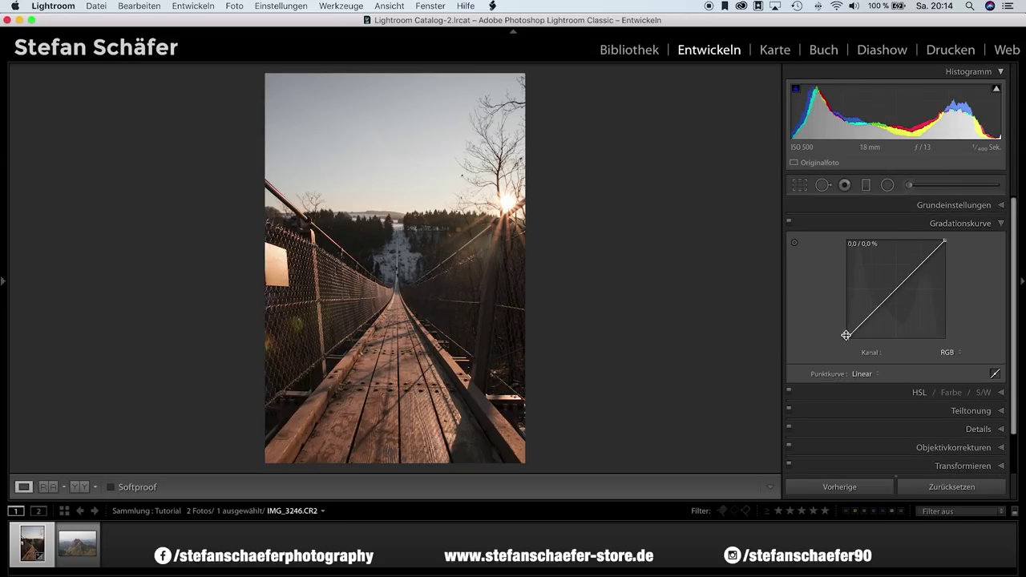
left_click_drag(846, 336, 846, 330)
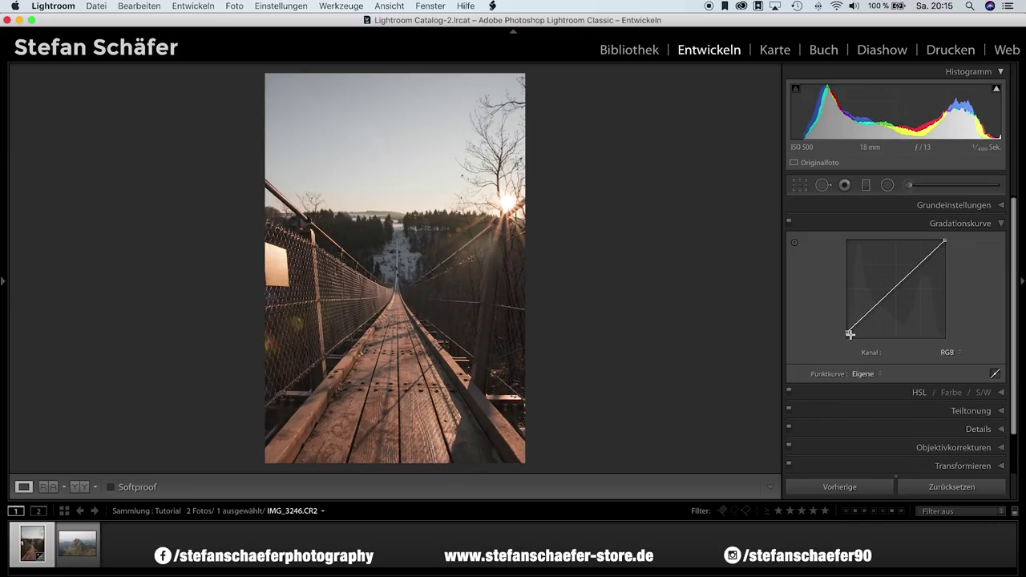
left_click_drag(849, 337, 846, 335)
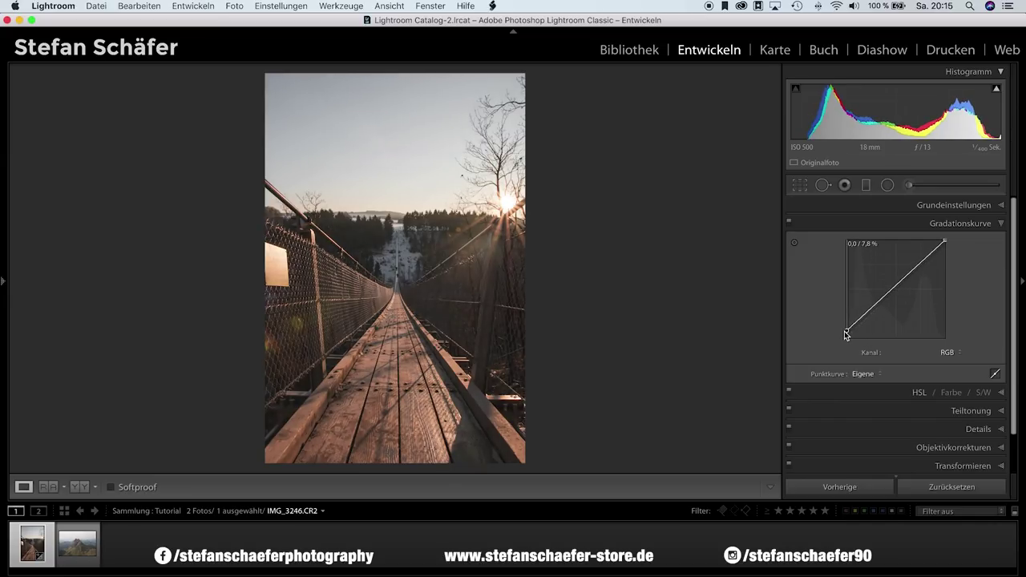
left_click_drag(870, 314, 870, 312)
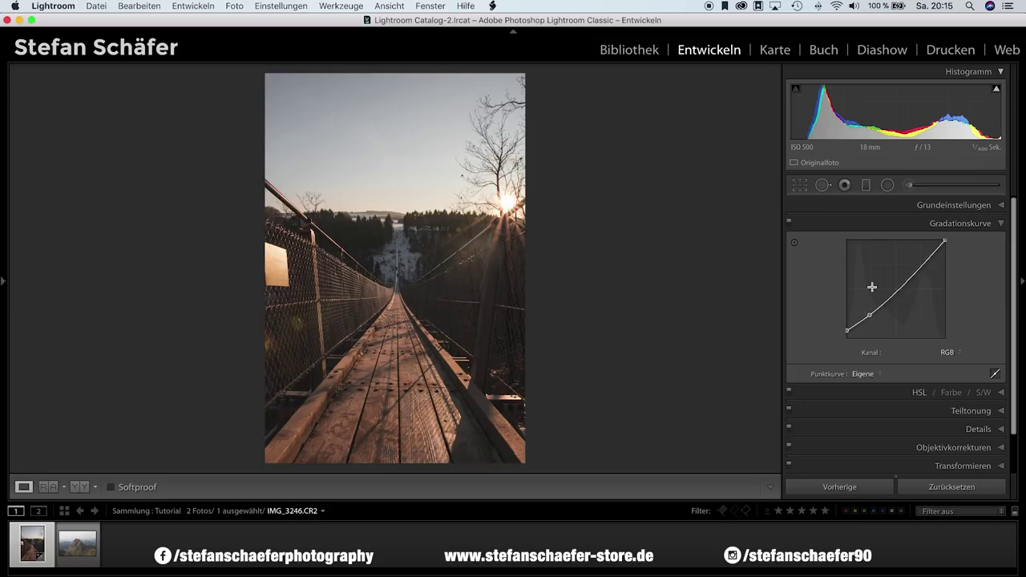
left_click_drag(915, 272, 918, 265)
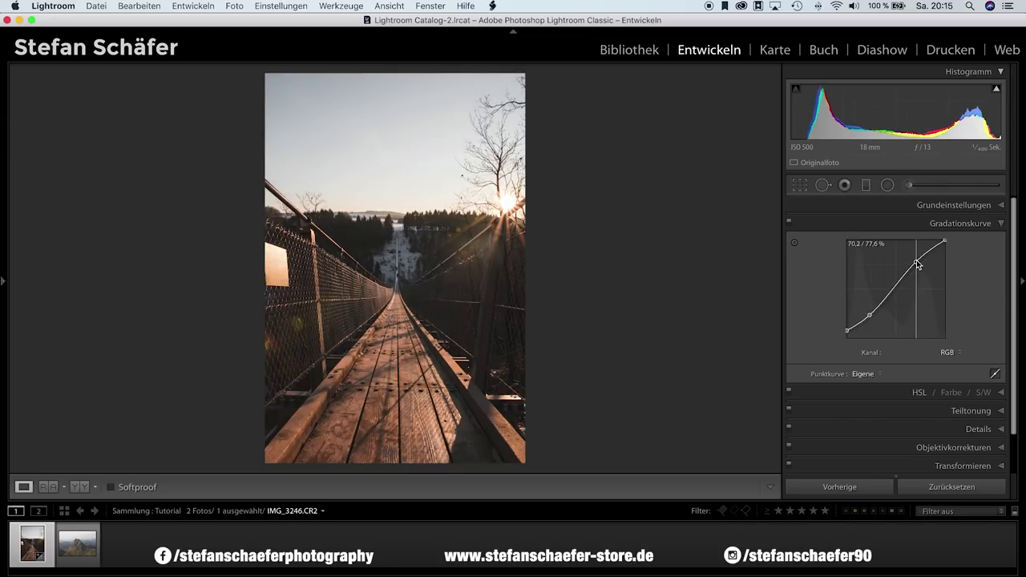
left_click_drag(914, 260, 918, 259)
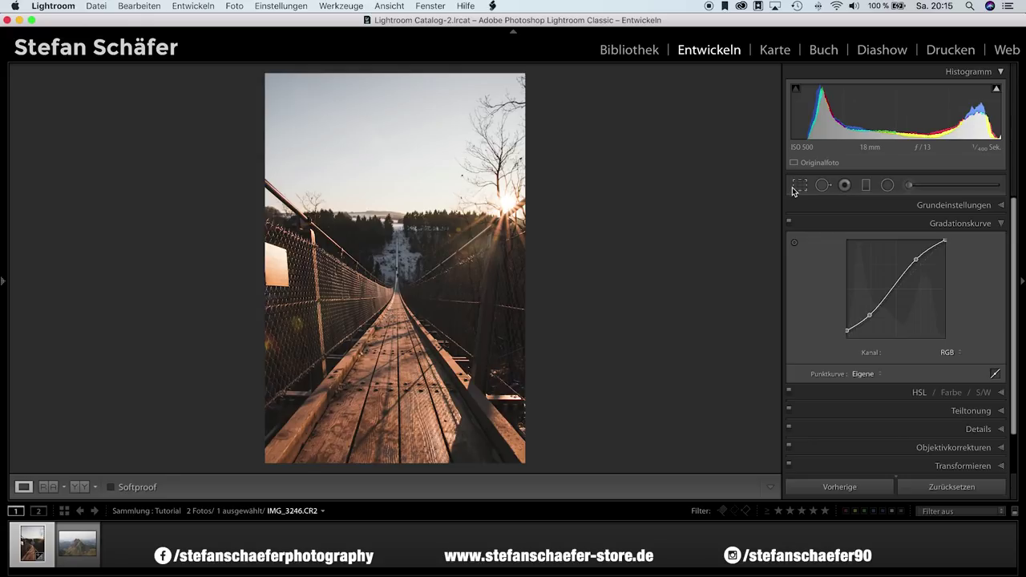
Crop the bridge photo to a 4 x 5 / 8 x 10 ratio, repositioning it to trim sky.
left_click(799, 186)
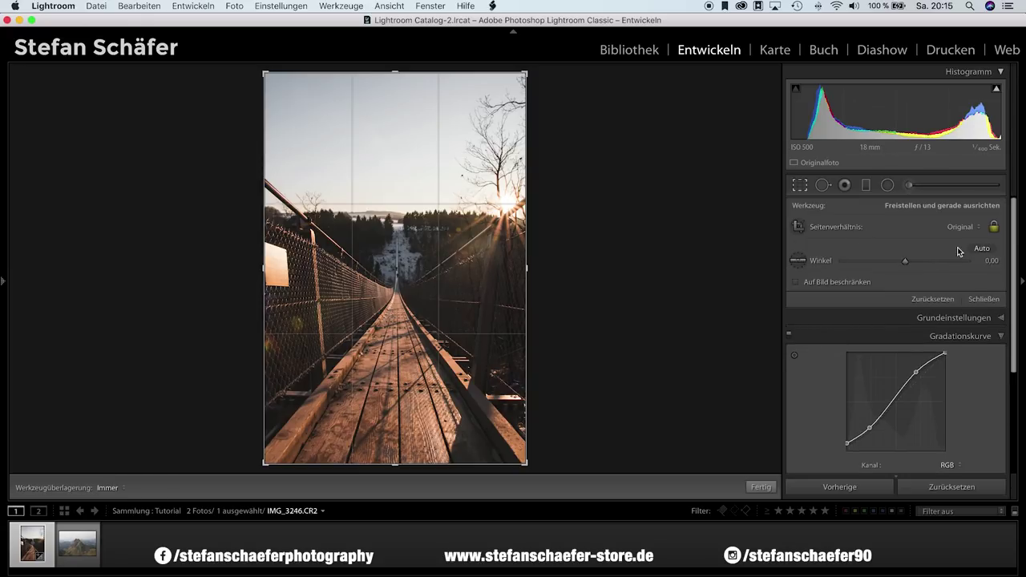
left_click(970, 227)
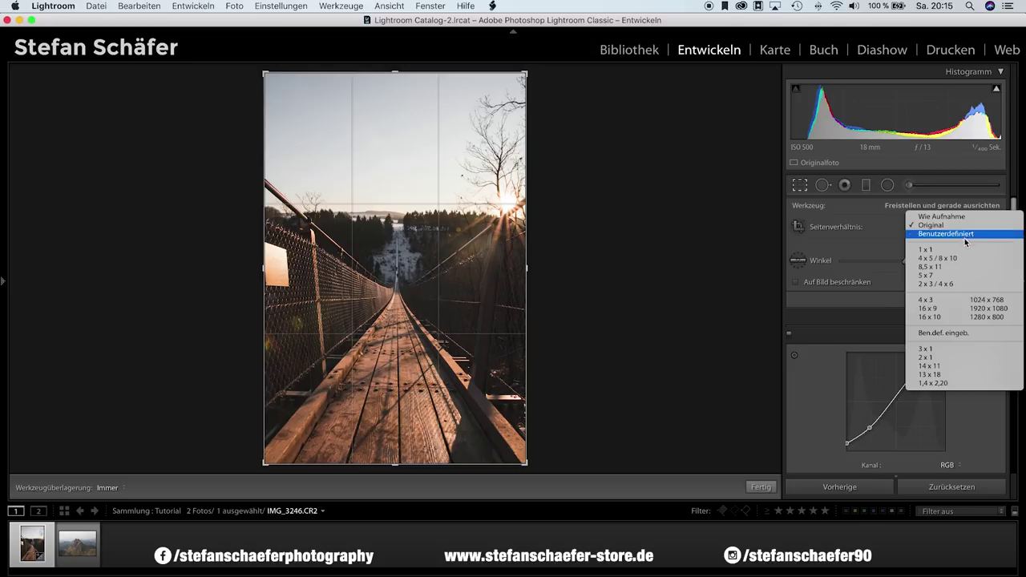
left_click(938, 258)
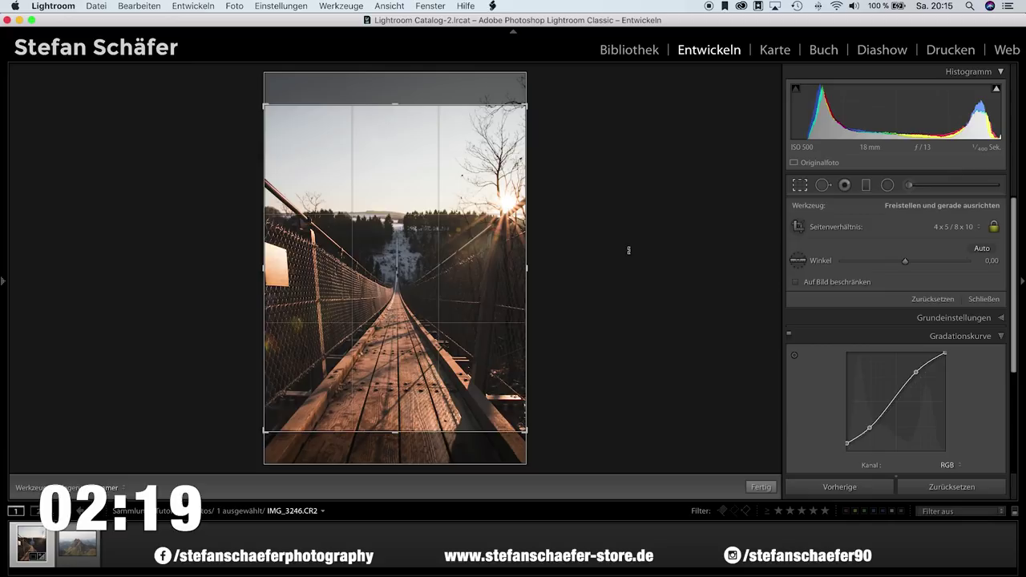
left_click_drag(418, 318, 423, 312)
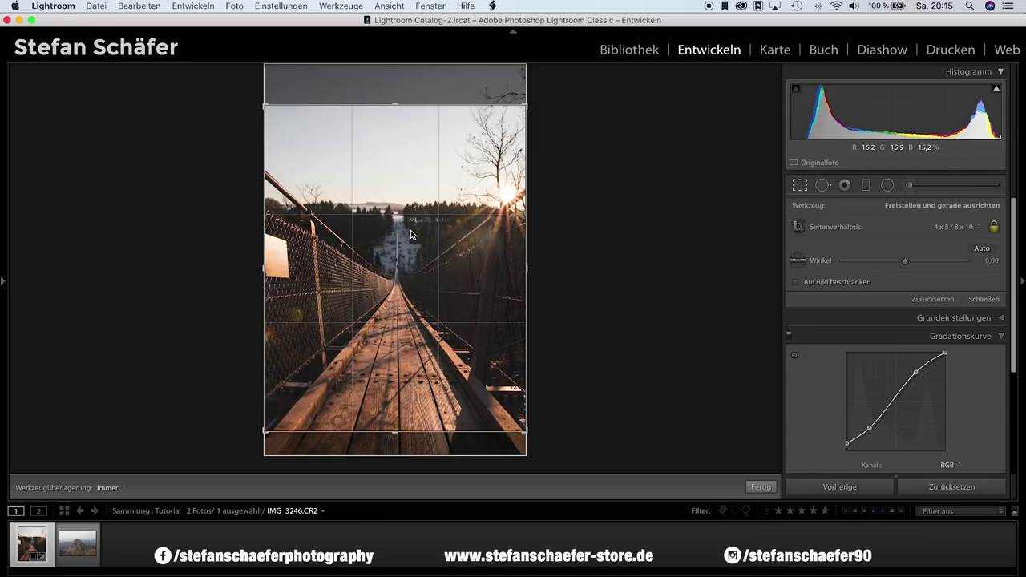
key("Return")
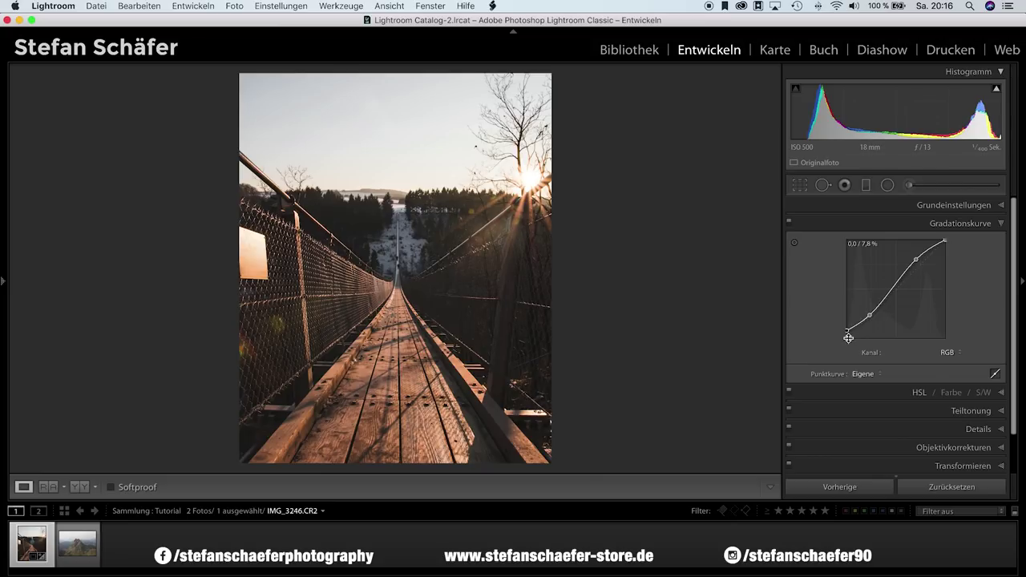
Split-tone shadows to hue 41, saturation 5, and enable chromatic aberration and lens profile corrections.
left_click(959, 412)
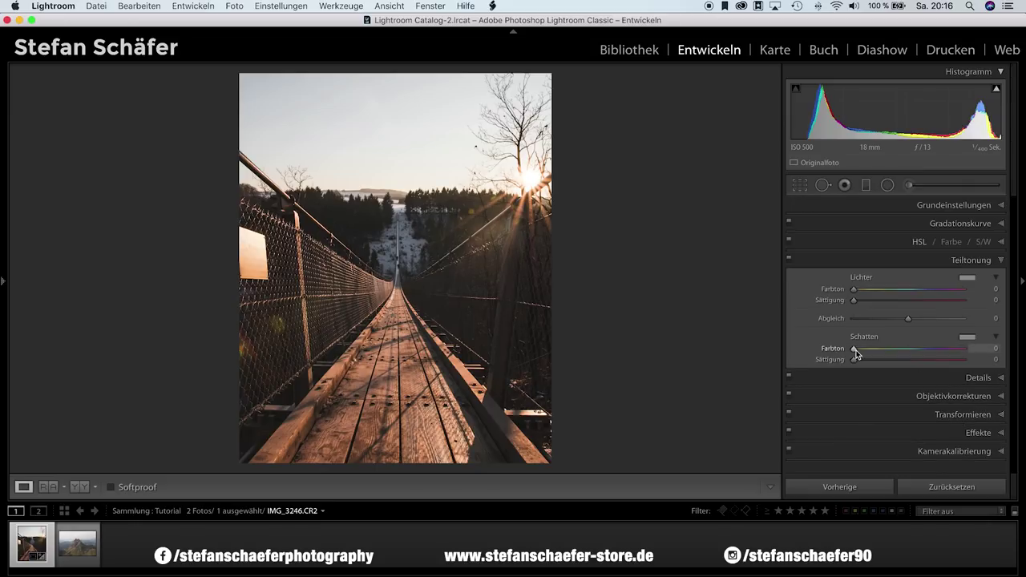
left_click_drag(855, 350, 868, 356)
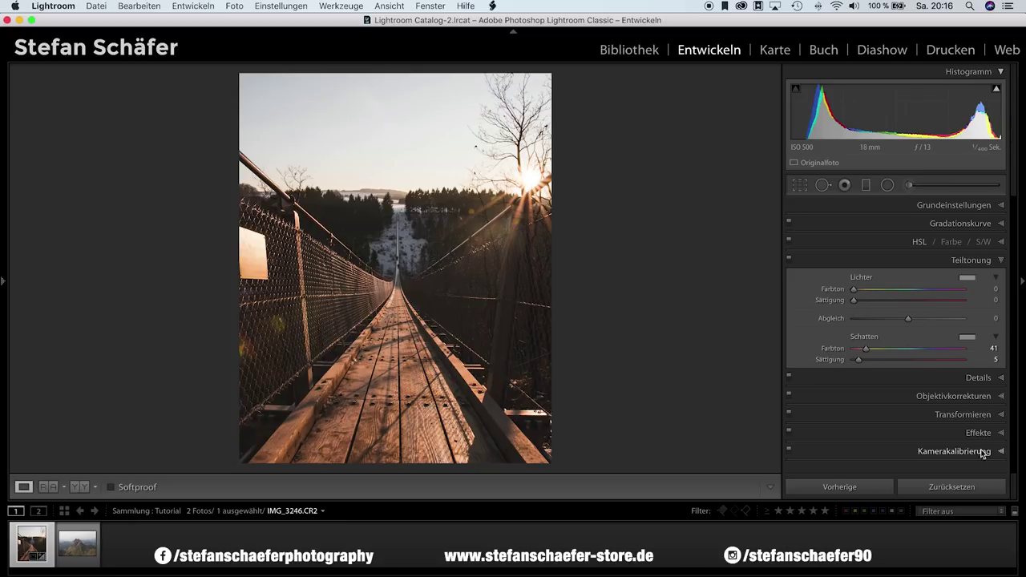
left_click(967, 396)
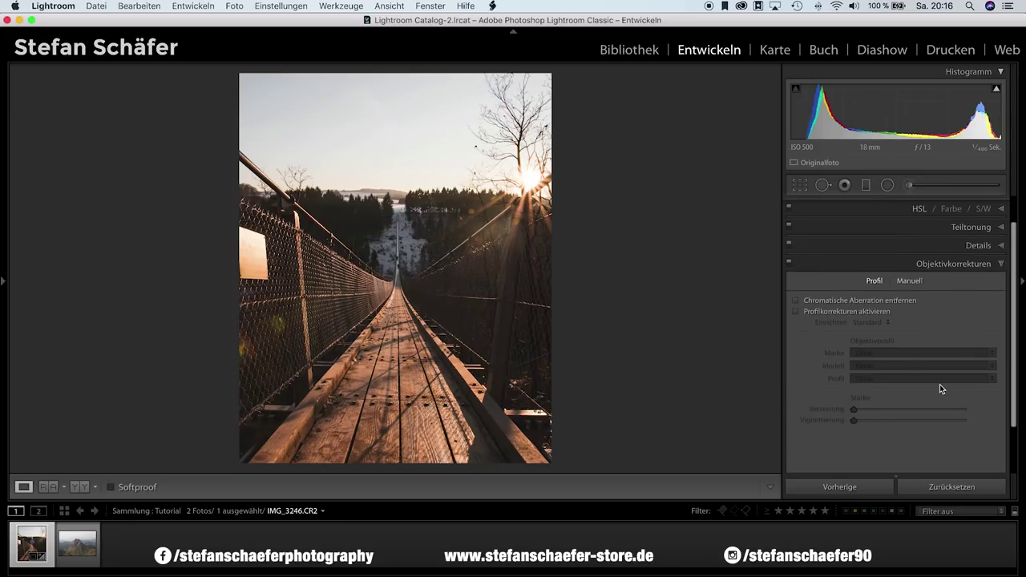
left_click(820, 312)
left_click(797, 299)
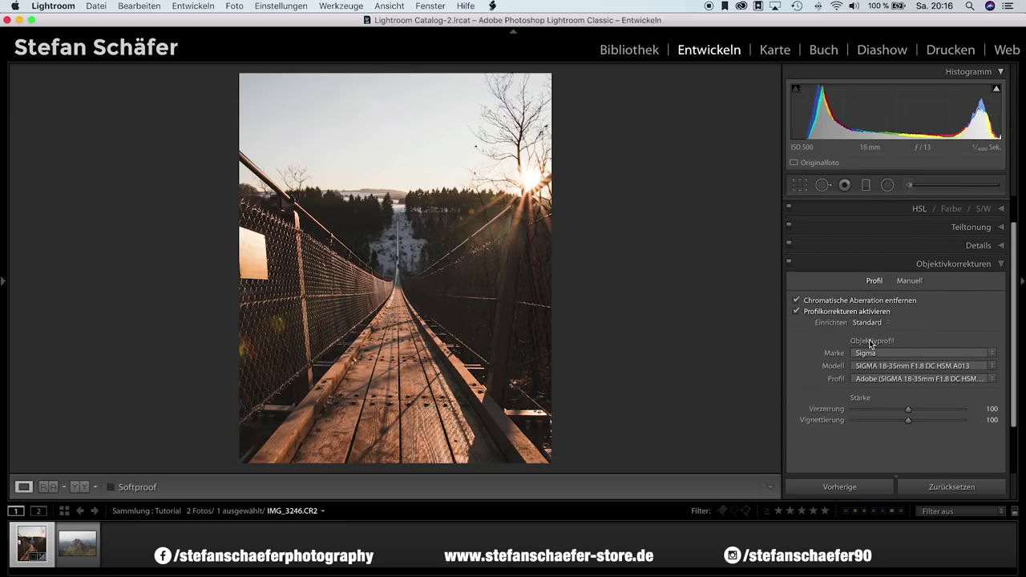
left_click(978, 245)
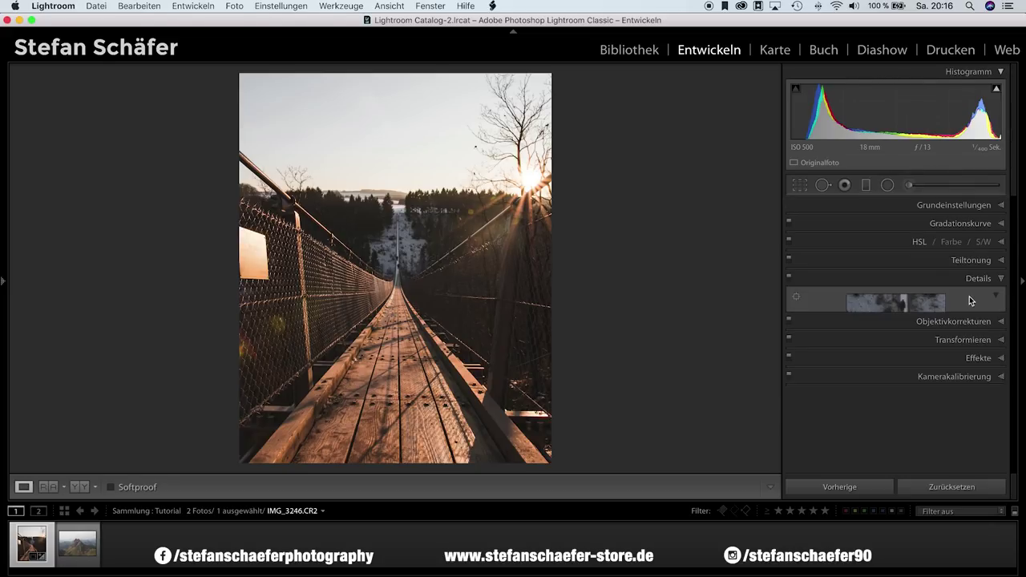
Sharpen the bridge photo with Amount 80 judged at 1:1, and Masking 41.
left_click(401, 282)
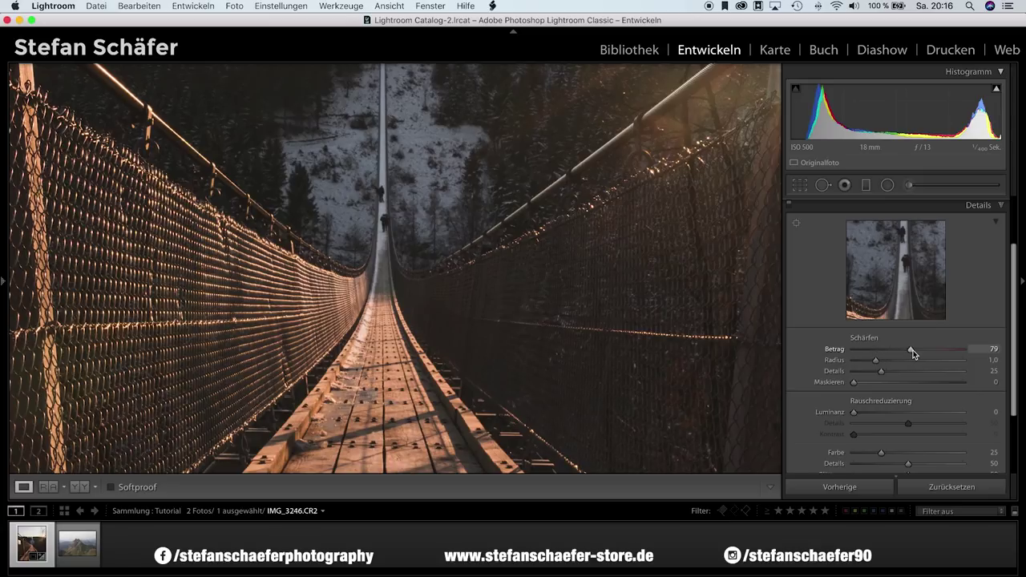
left_click_drag(912, 349, 913, 350)
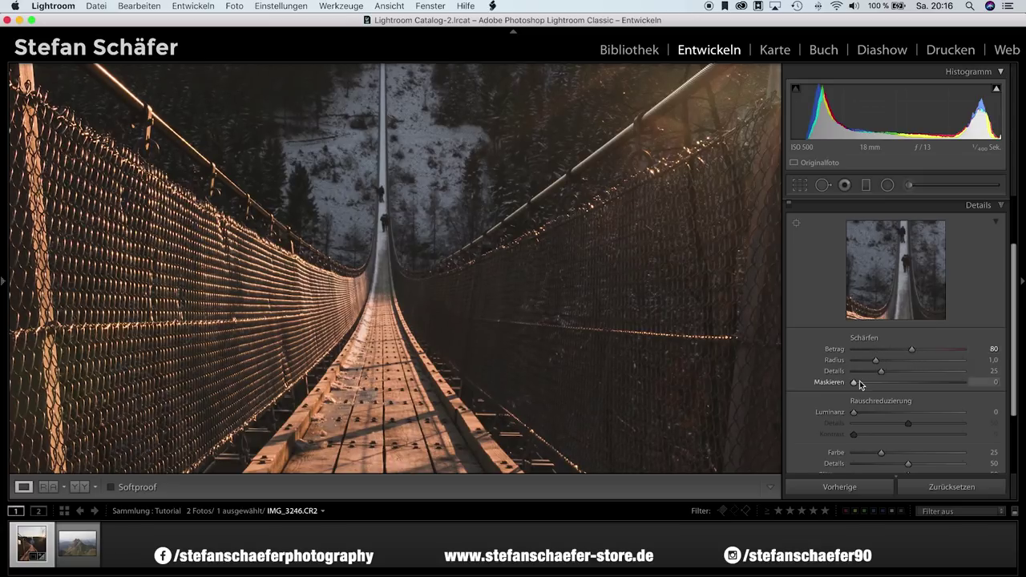
left_click(709, 380)
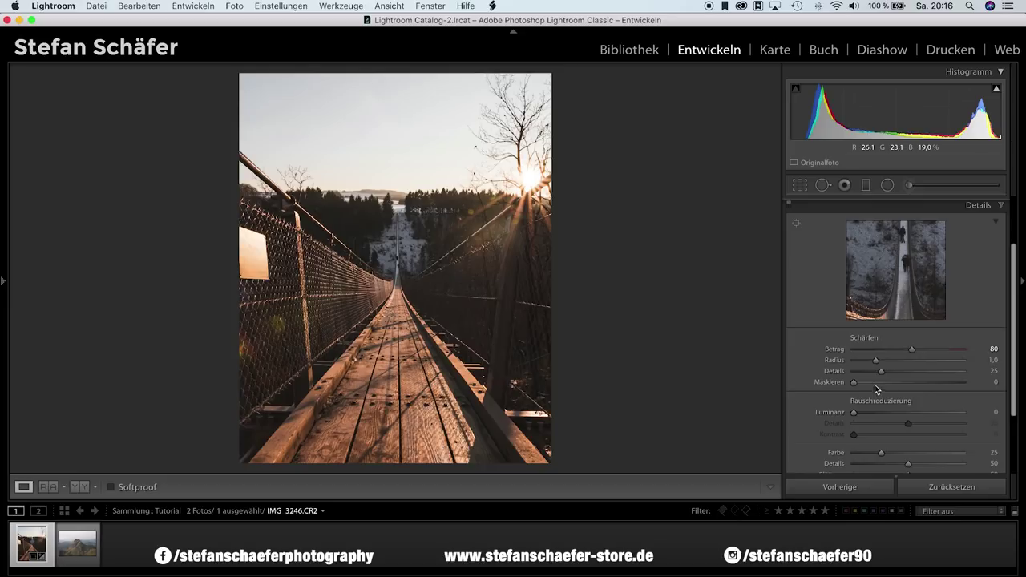
left_click_drag(866, 384, 898, 383)
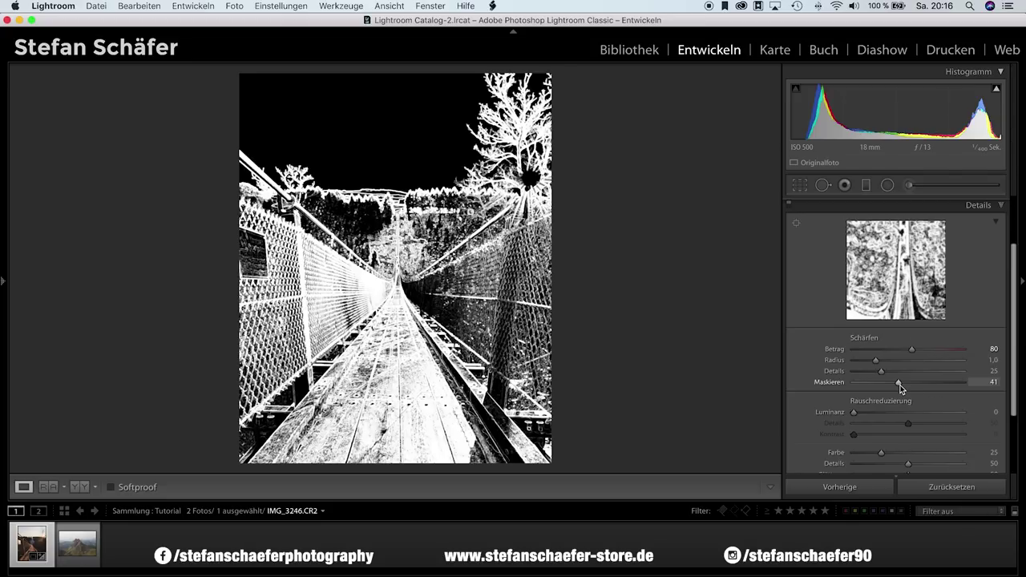
scroll(910, 393, "down", 3)
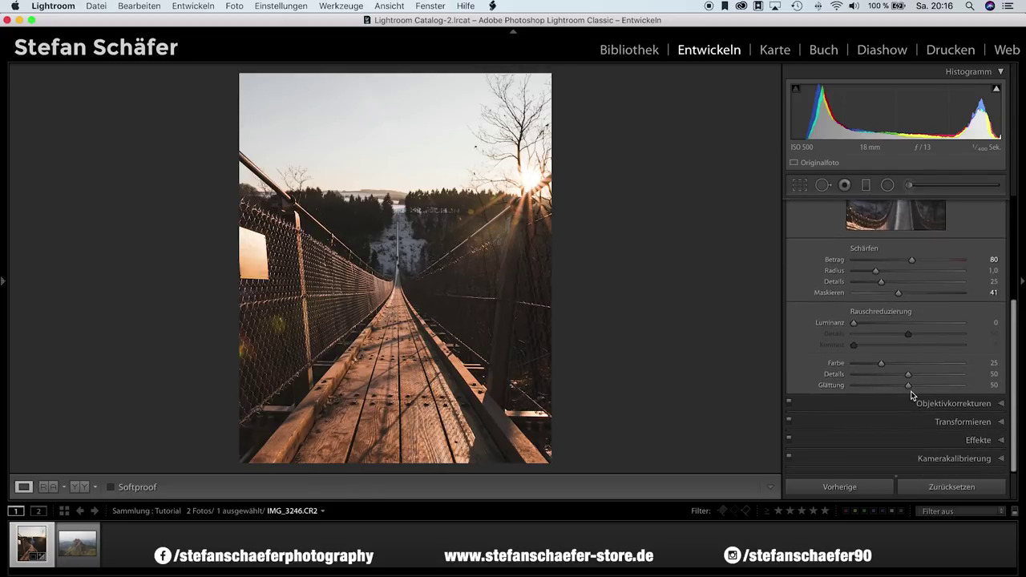
Add a -15 post-crop vignette and raise Dehaze to +14.
left_click(969, 441)
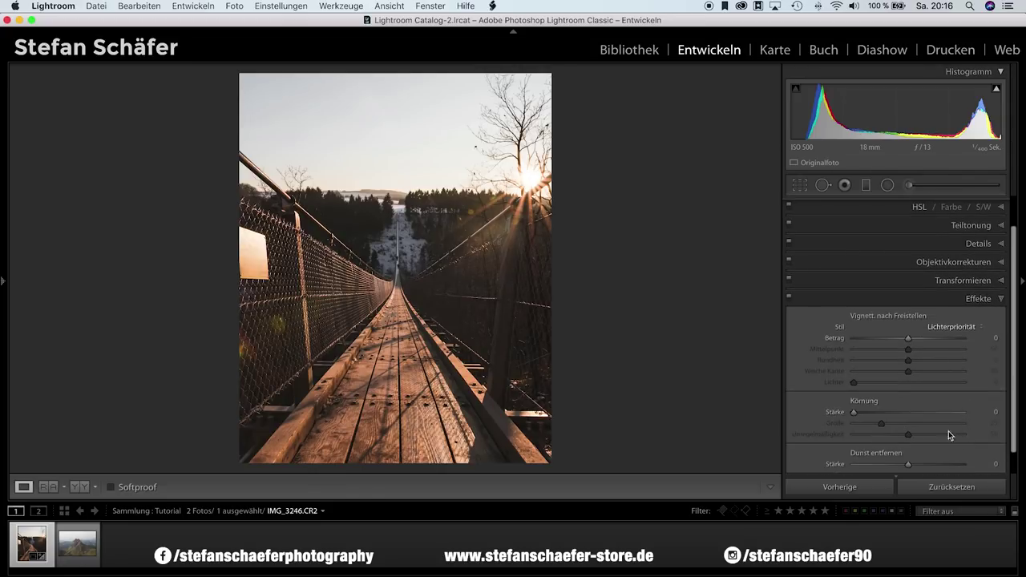
left_click_drag(908, 338, 899, 338)
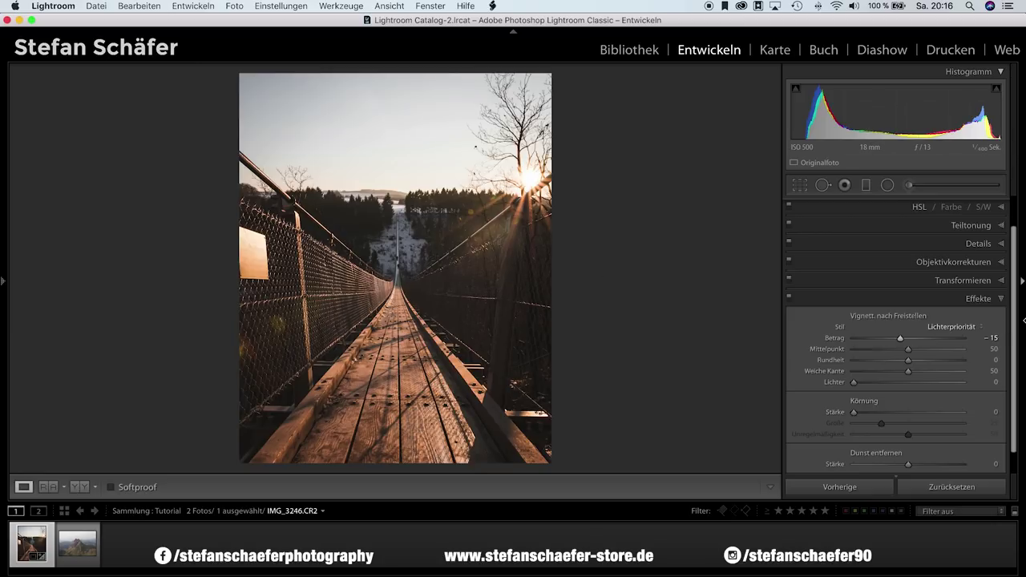
left_click_drag(909, 467, 917, 466)
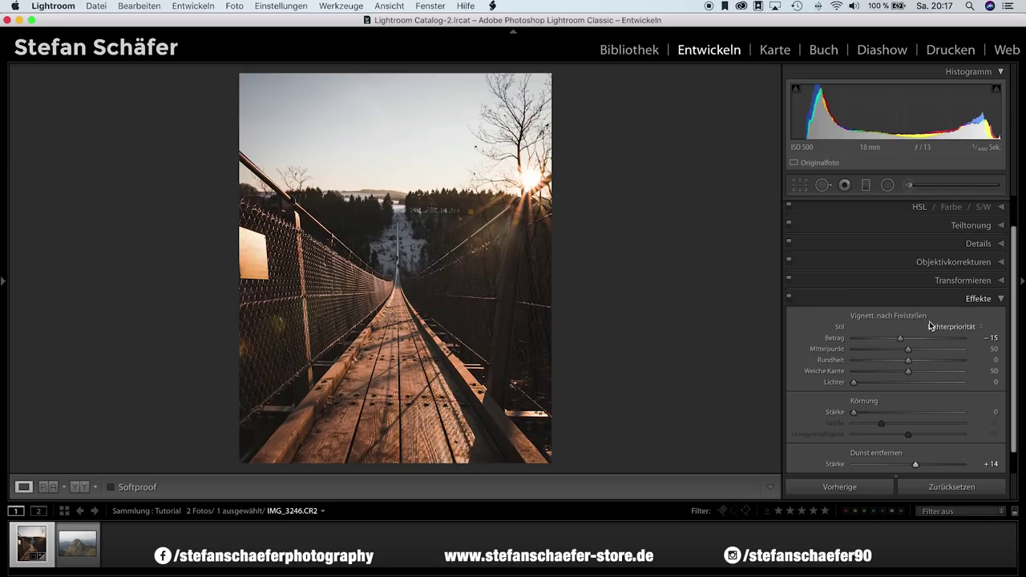
scroll(942, 355, "down", 2)
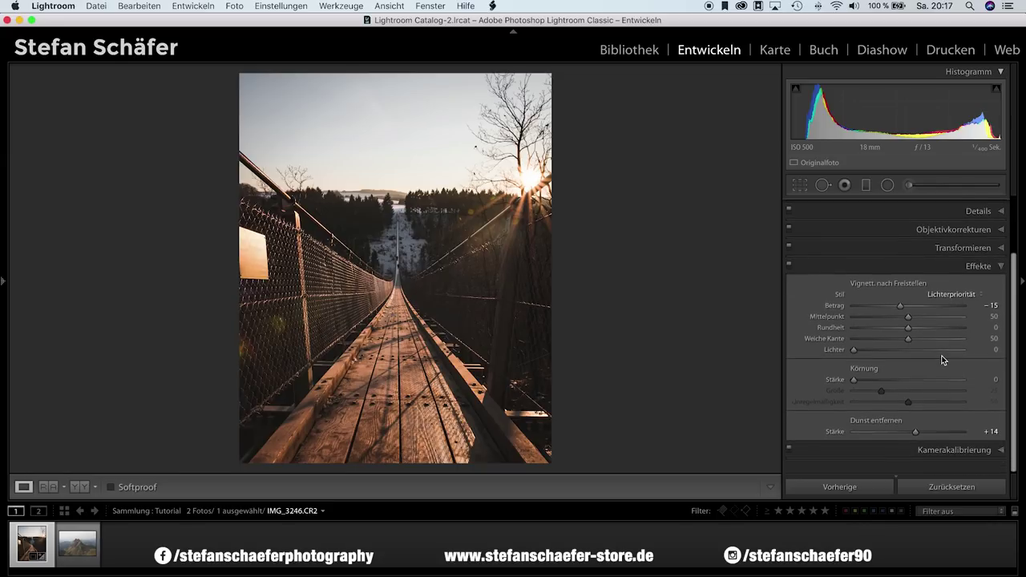
Set camera calibration red primary to hue +10, saturation -5, and blue primary to hue -13, saturation +9.
left_click(948, 456)
scroll(935, 417, "down", 1)
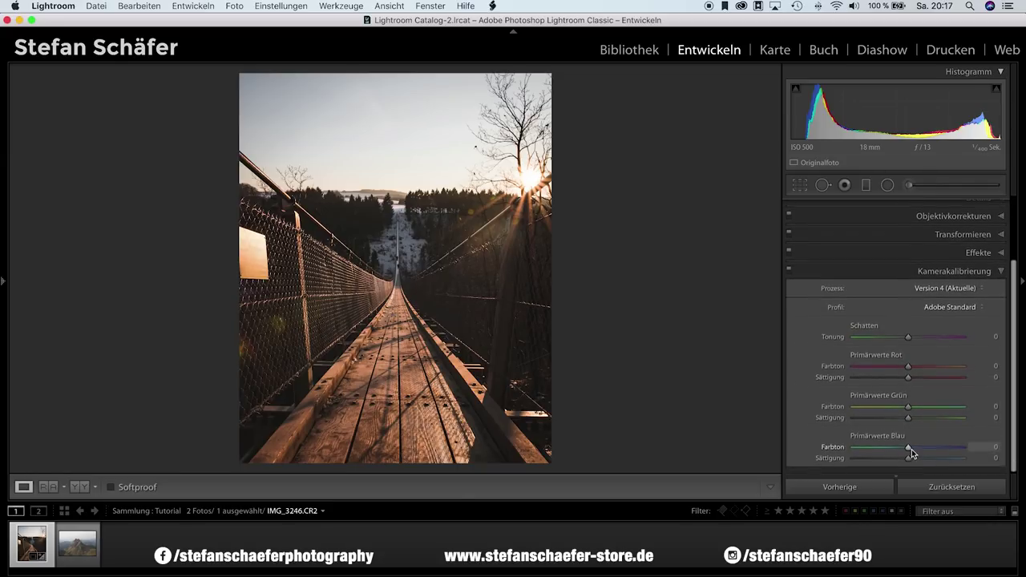
left_click_drag(908, 450, 902, 450)
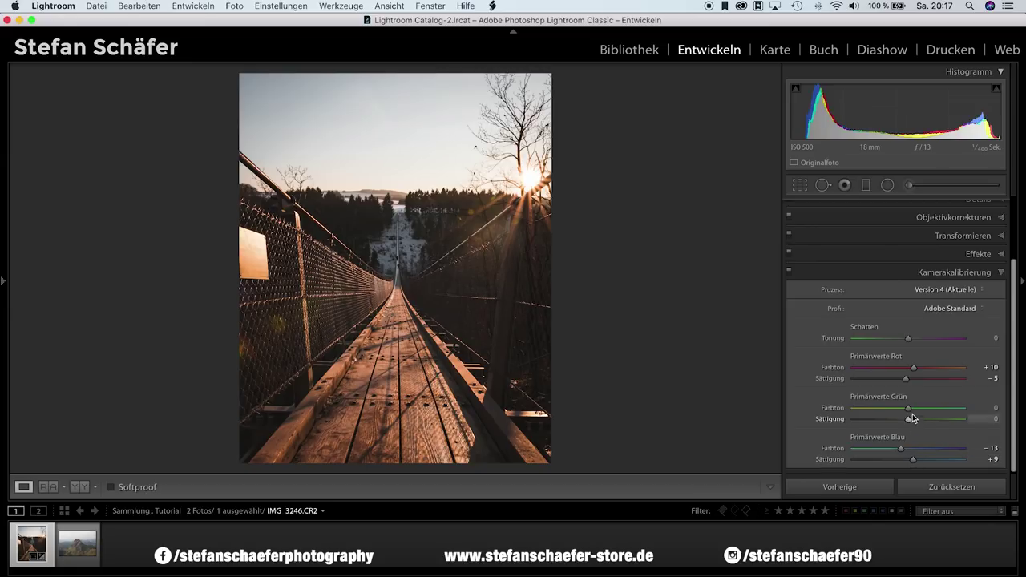
left_click_drag(909, 410, 902, 413)
scroll(952, 343, "up", 5)
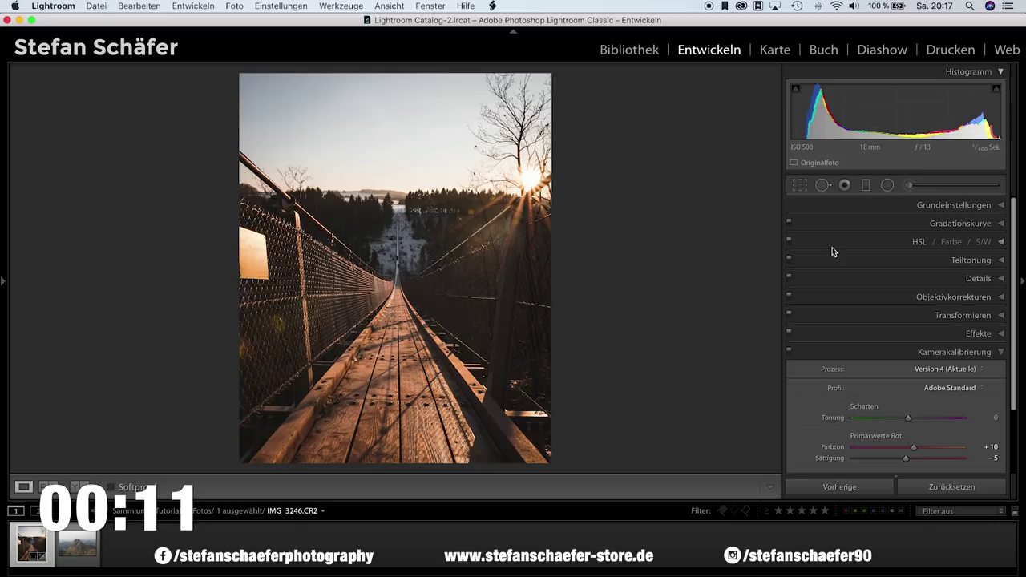
Raise Clarity to +10 and toggle the before/after view with backslash to compare.
left_click(951, 206)
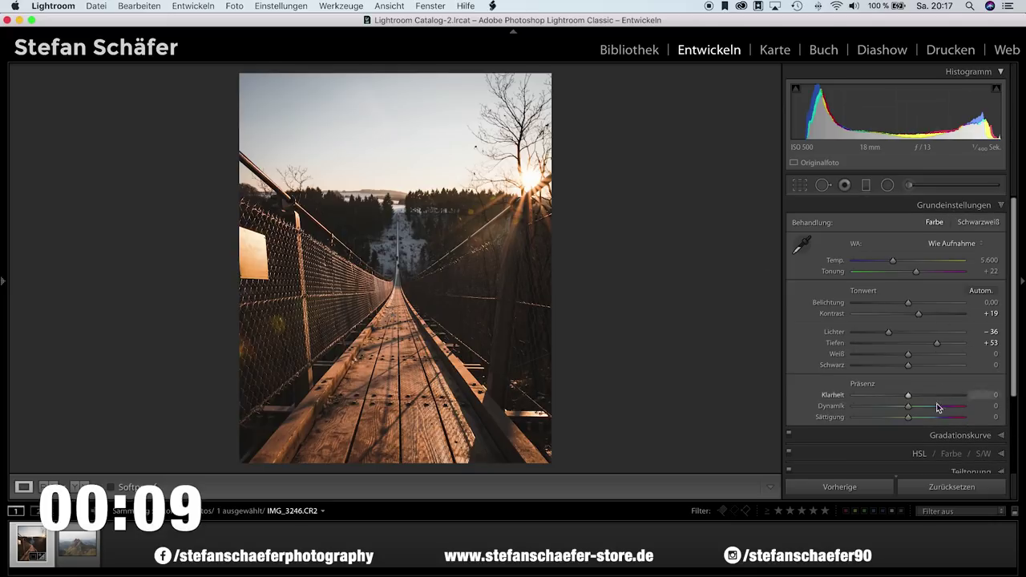
left_click_drag(909, 397, 913, 398)
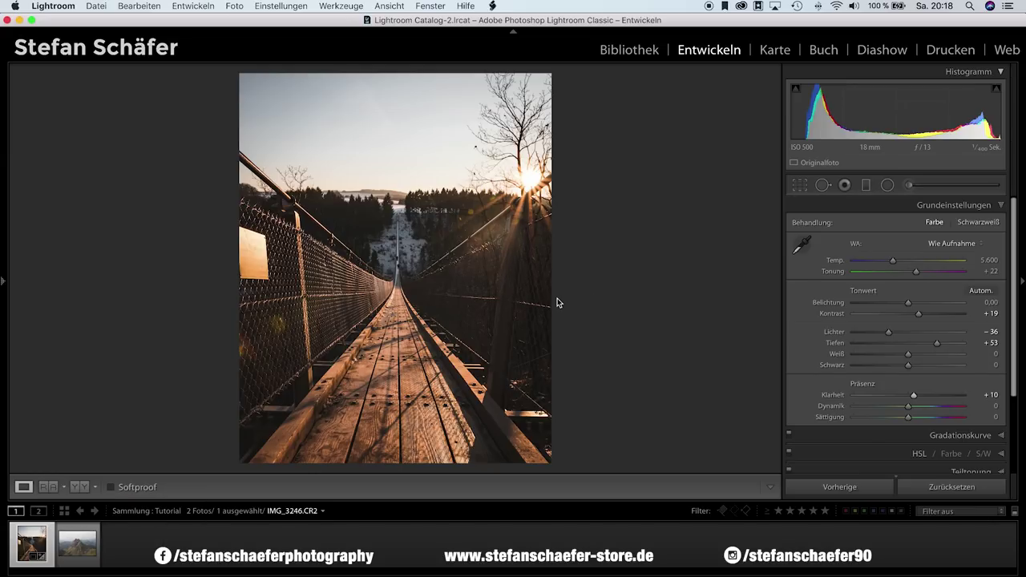
key("shift")
key("backslash")
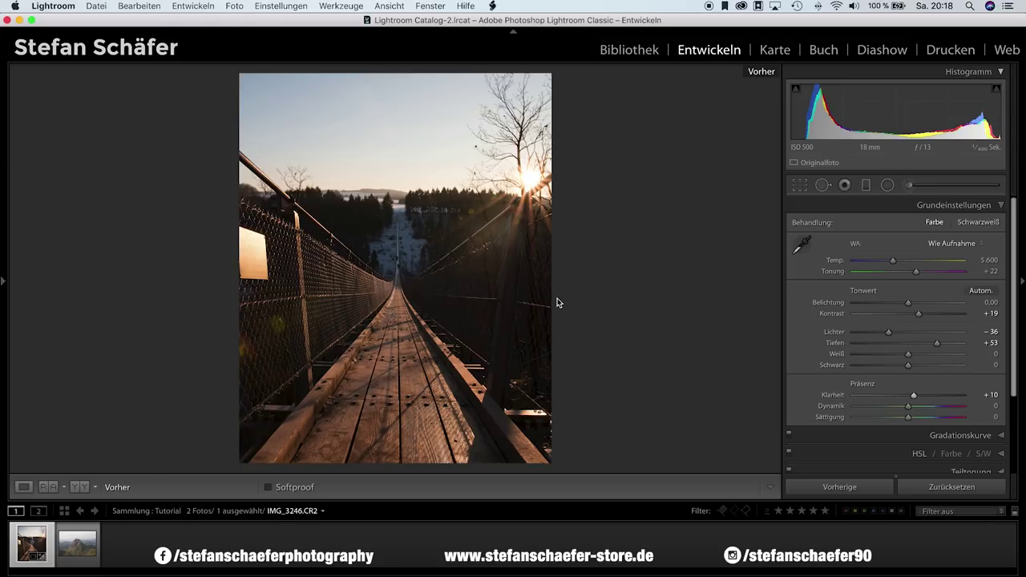
key("backslash")
key("backslash")
key("backslash")
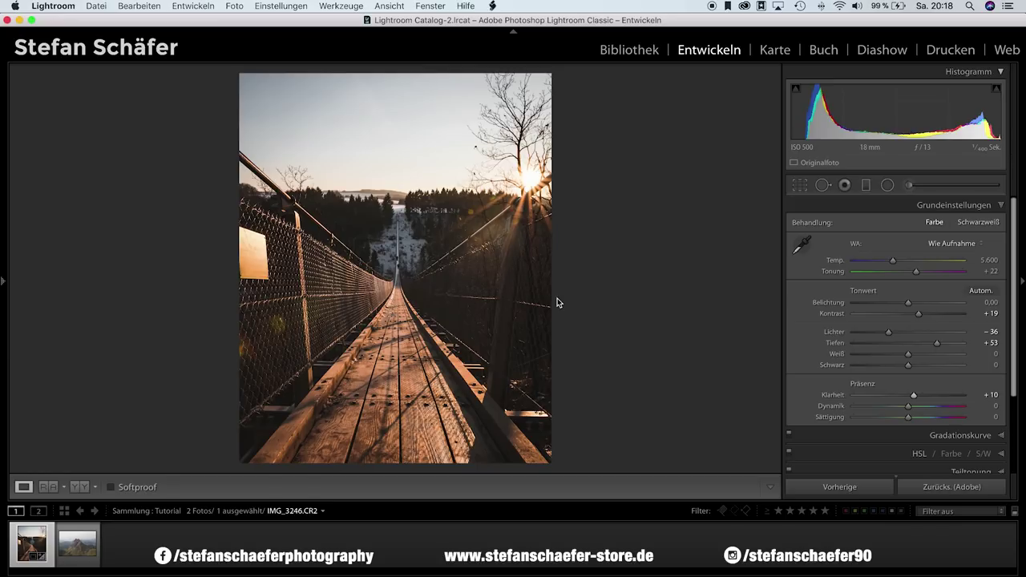
key("backslash")
key("backslash")
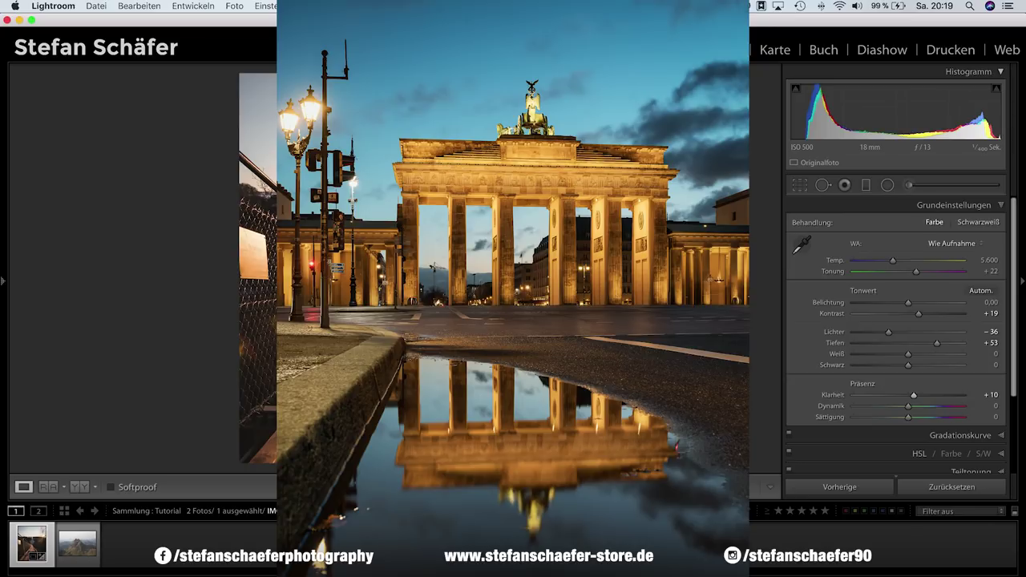
Switch to the mountain peak photo and set Exposure -0.30 and Highlights +19.
left_click(78, 544)
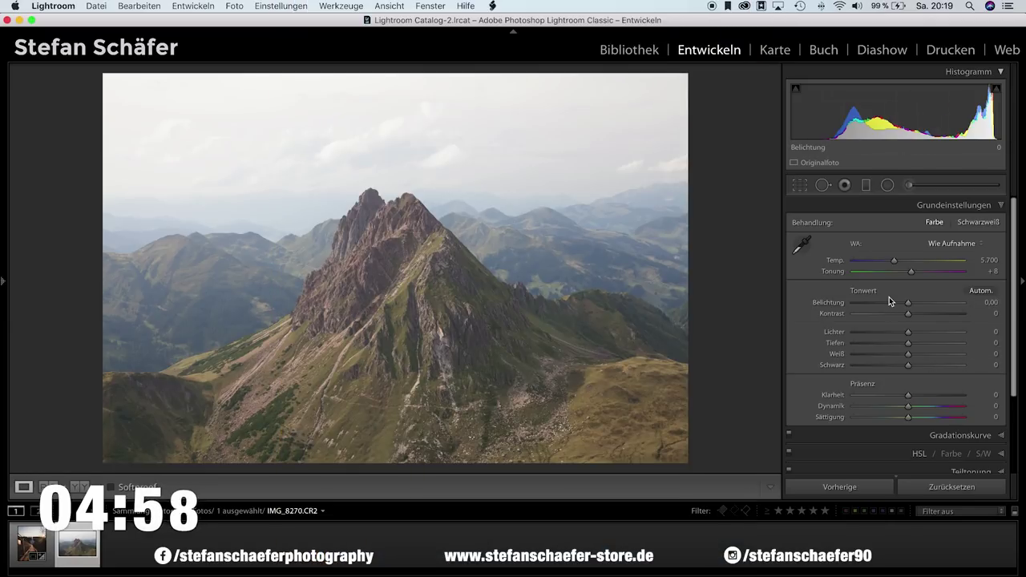
left_click_drag(907, 303, 904, 302)
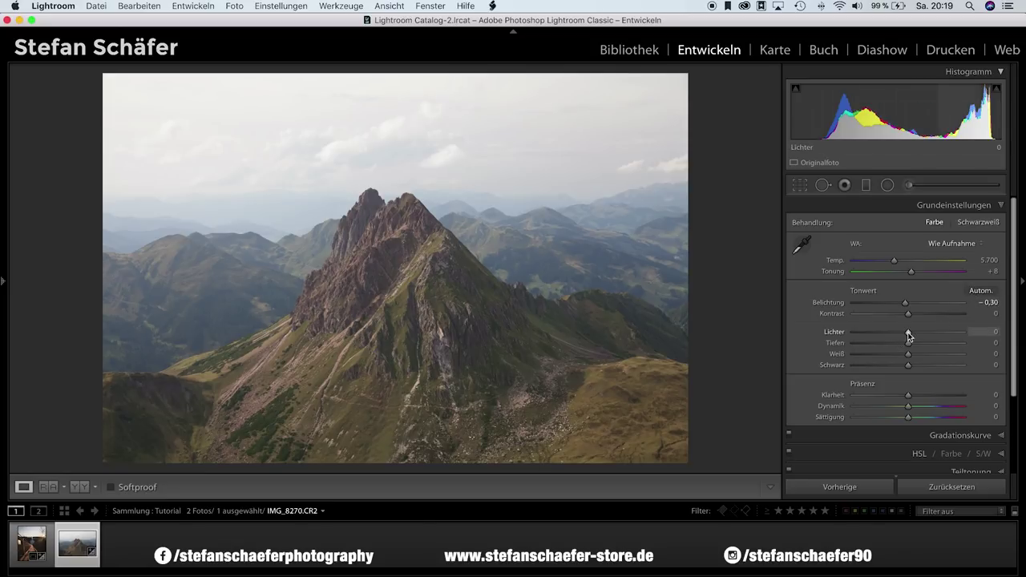
left_click_drag(911, 335, 899, 335)
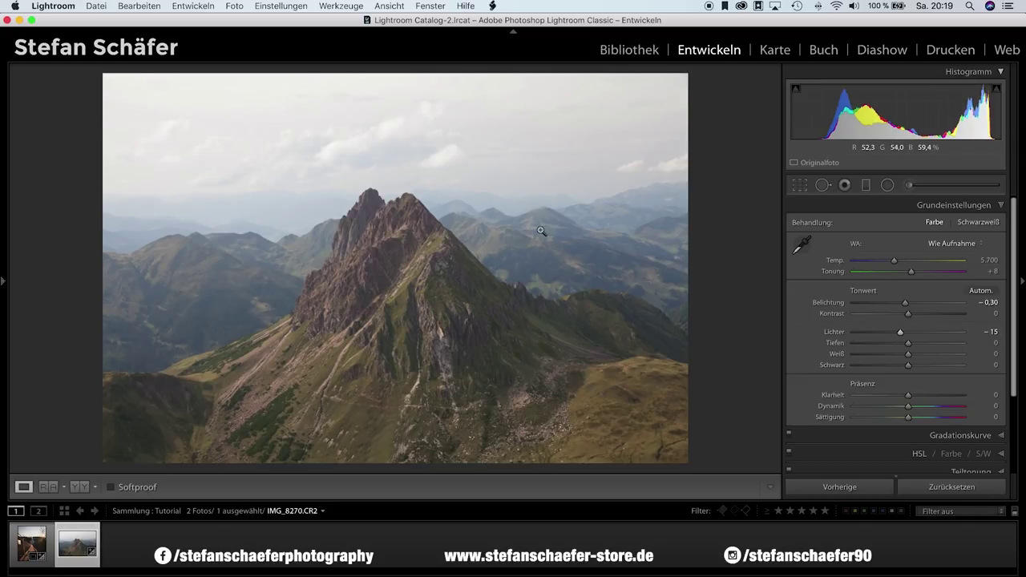
left_click_drag(898, 331, 859, 333)
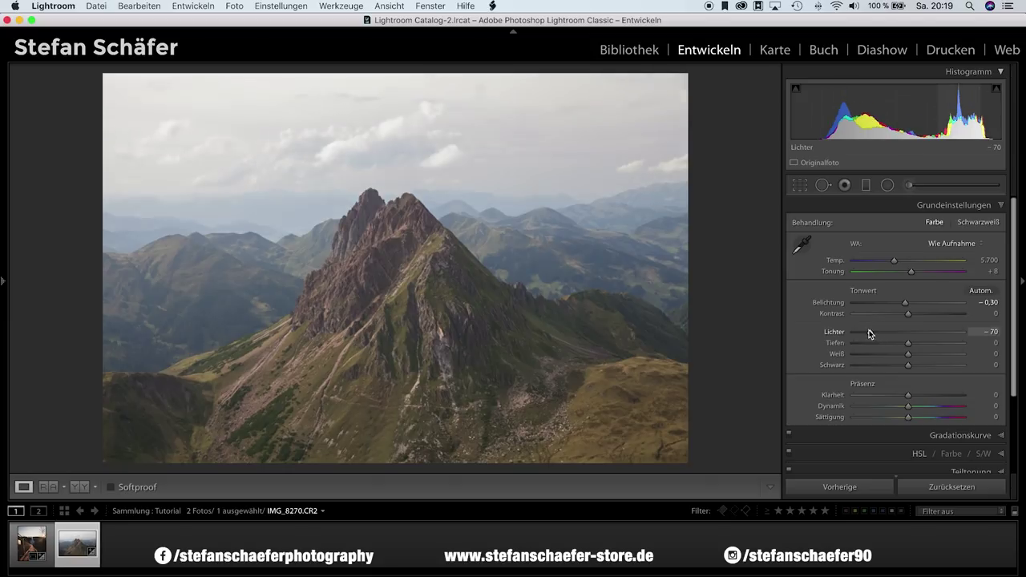
left_click_drag(859, 333, 920, 336)
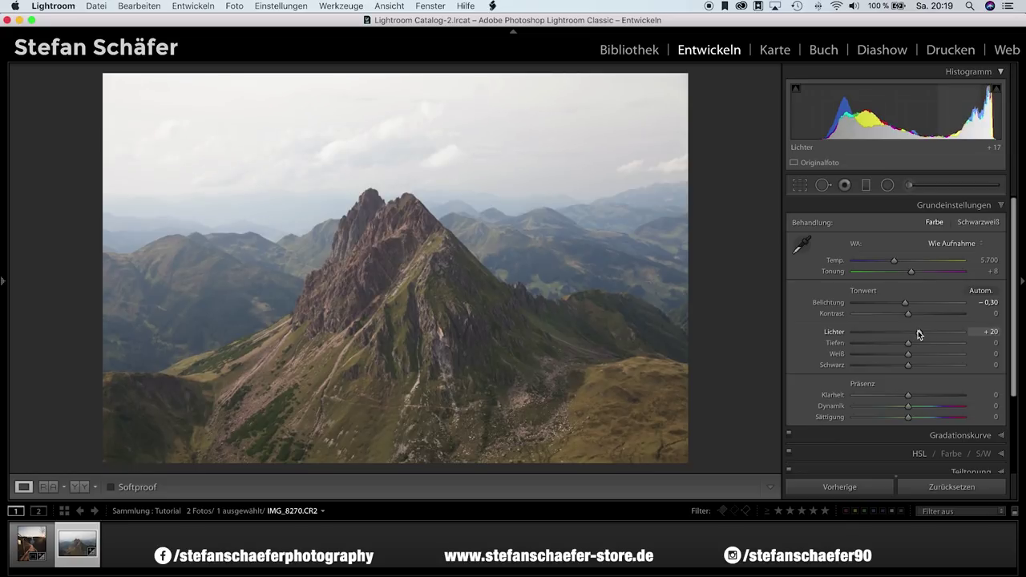
left_click_drag(920, 334, 919, 334)
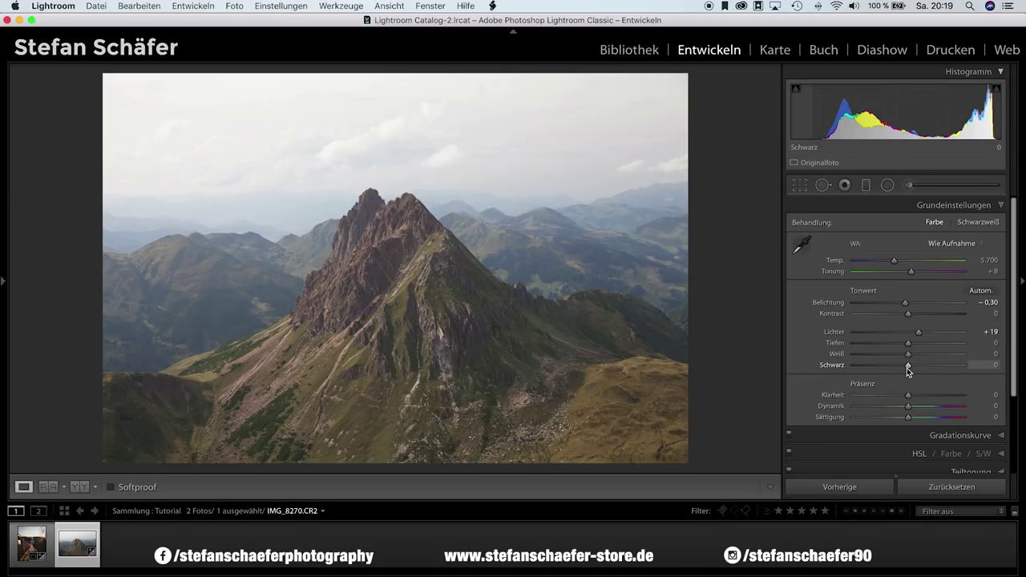
Set Blacks to -46, Vibrance to +20 and white balance temperature to 5,953.
left_click_drag(909, 366, 885, 369)
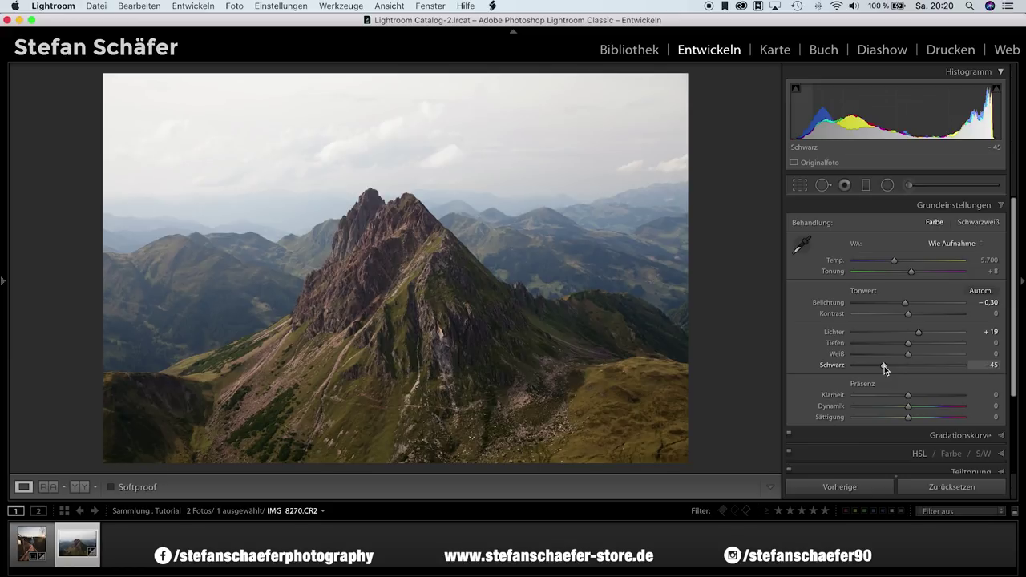
left_click_drag(884, 366, 883, 364)
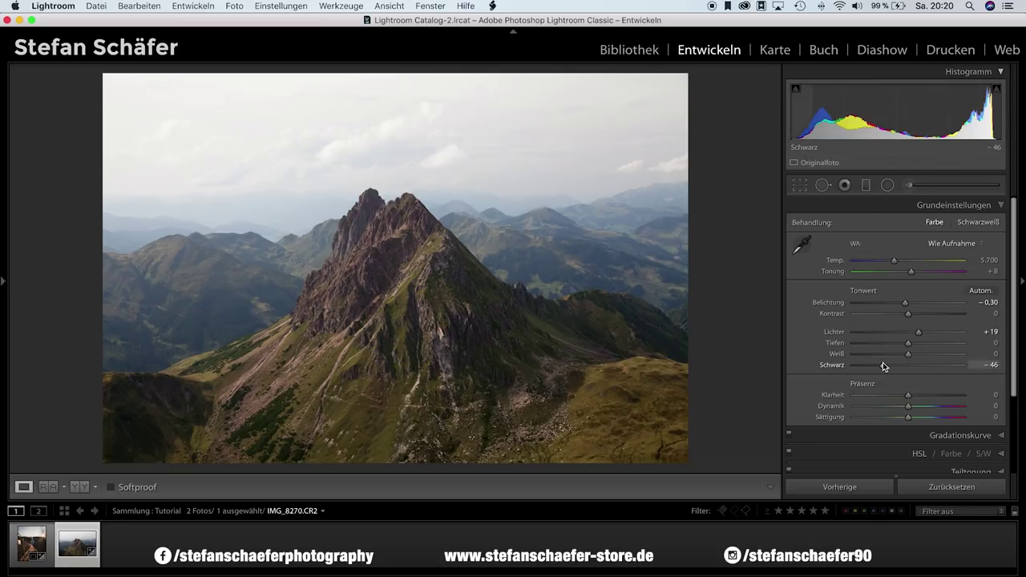
left_click_drag(881, 365, 915, 358)
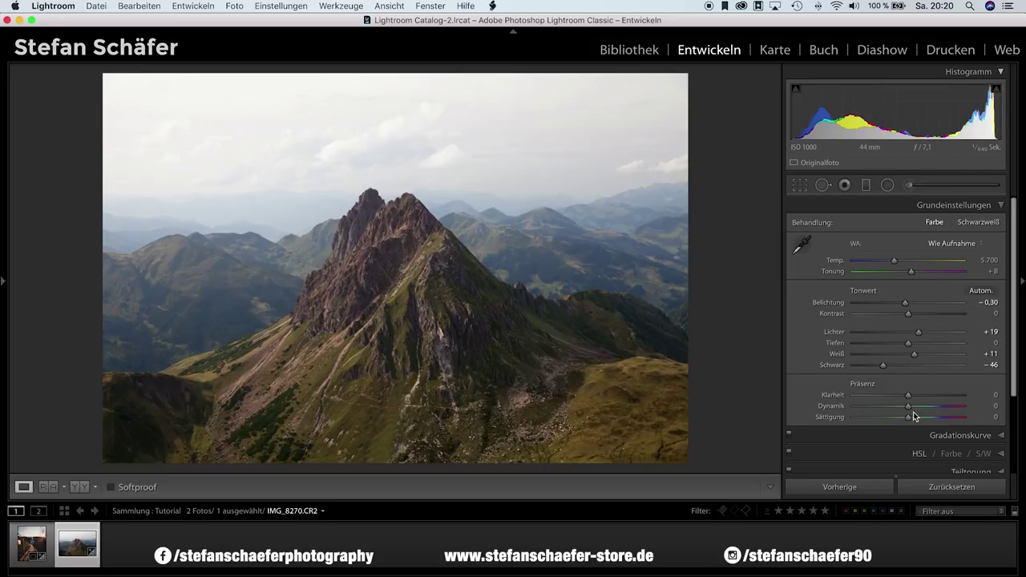
mouse_move(915, 407)
left_mouse_down()
mouse_move(952, 407)
mouse_move(917, 409)
left_mouse_up()
left_click_drag(893, 259, 897, 263)
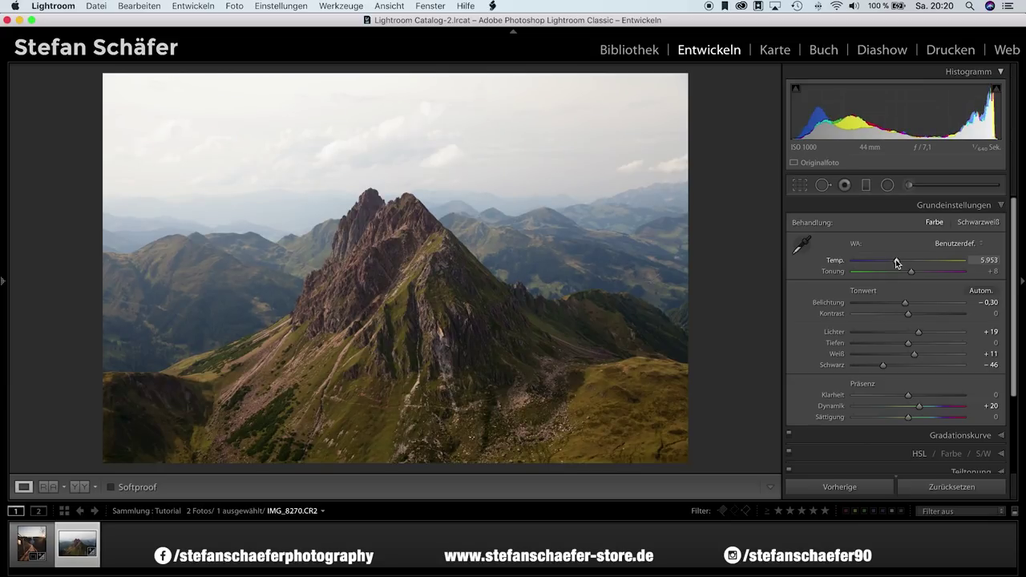
scroll(857, 351, "down", 2)
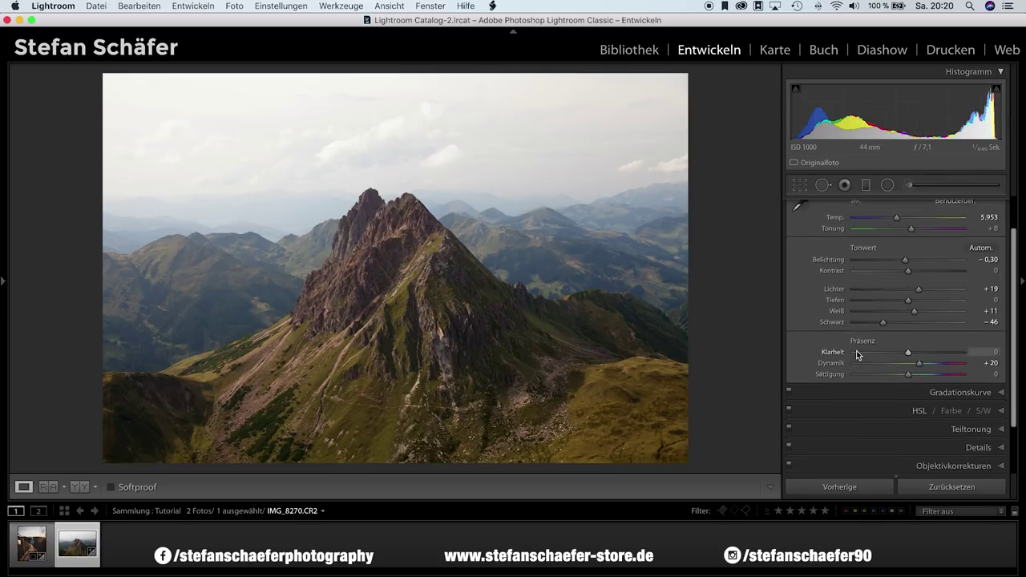
In HSL, shift Yellow hue to +53 and lower Aqua saturation to −26 and Blue saturation to −36.
left_click(907, 405, "super")
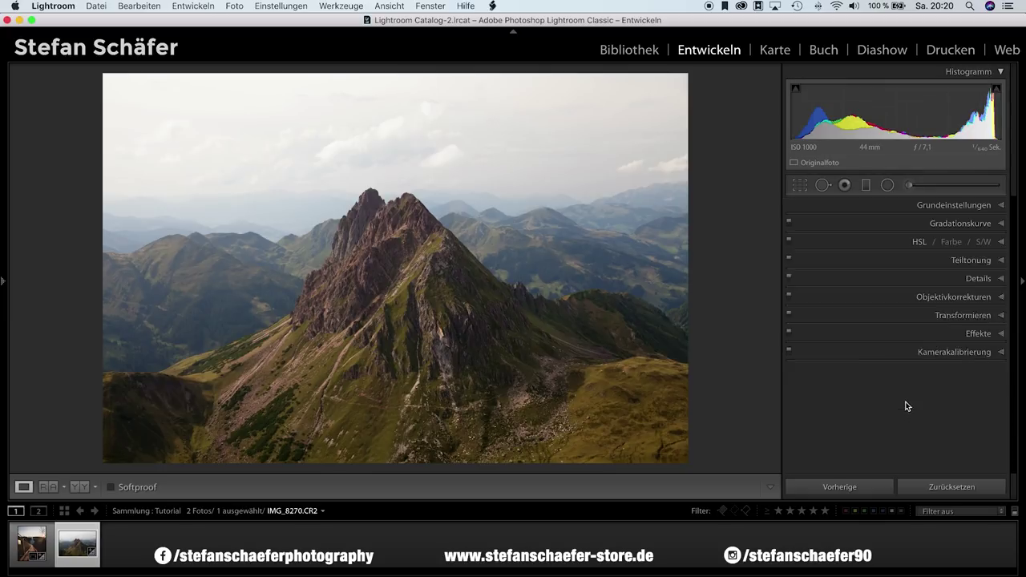
key("super+3")
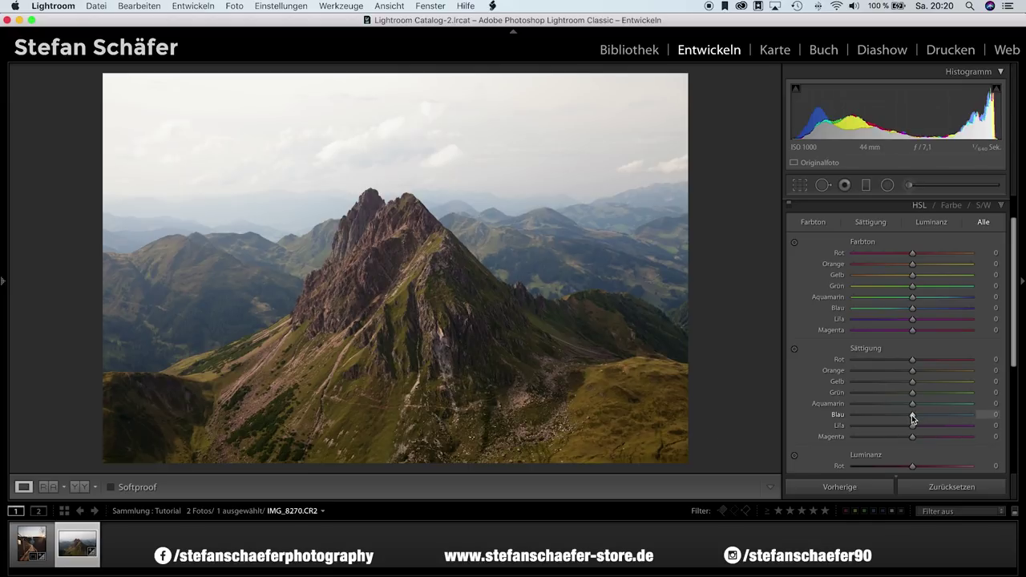
mouse_move(902, 415)
left_mouse_down()
mouse_move(890, 417)
mouse_move(893, 404)
left_mouse_up()
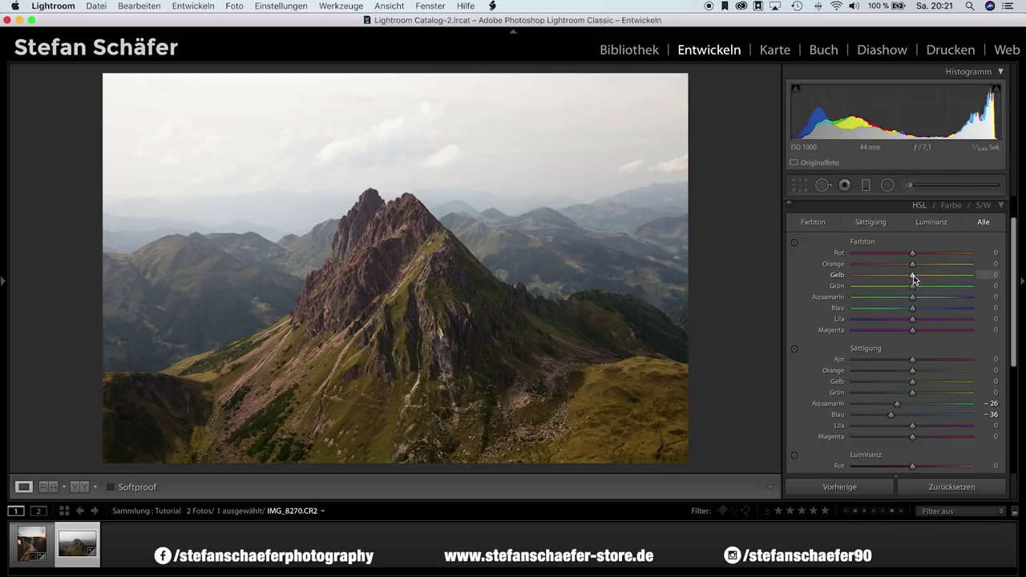
left_click_drag(913, 276, 935, 277)
left_click_drag(936, 276, 944, 278)
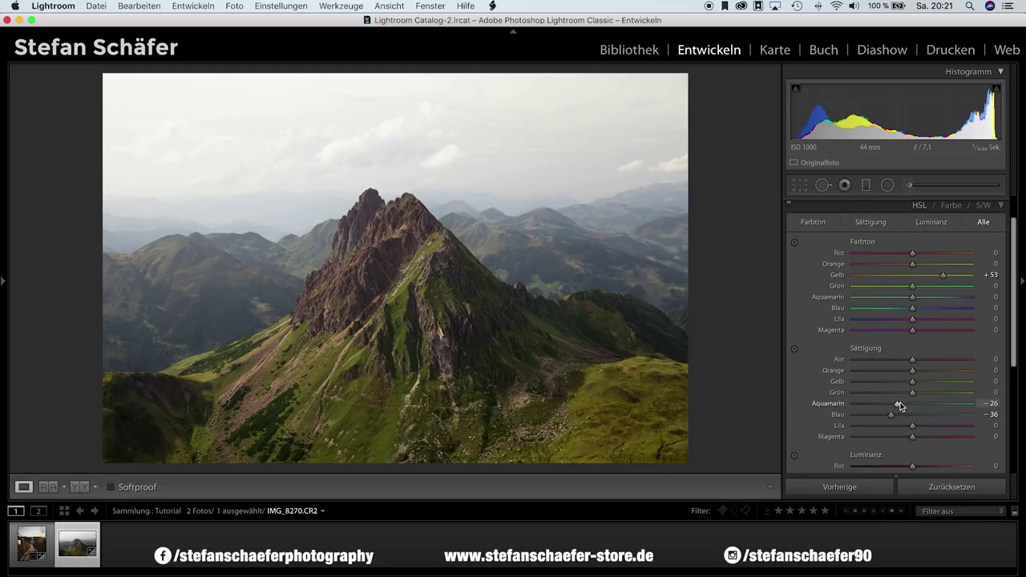
scroll(901, 407, "down", 3)
scroll(901, 401, "up", 3)
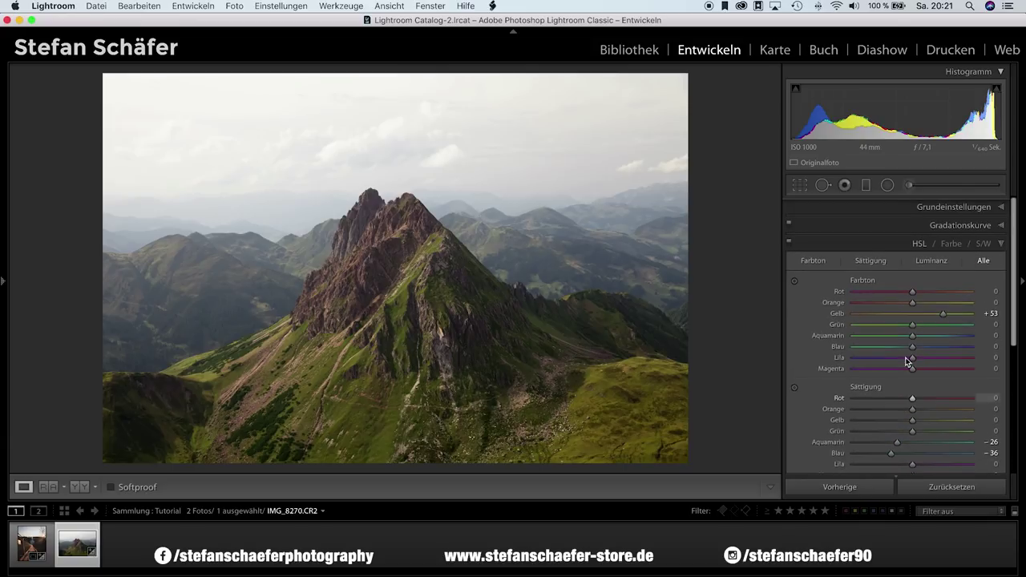
Shape an S tone curve with a lowered shadow point, a lifted highlight point and a slightly lower black endpoint.
left_click(956, 226)
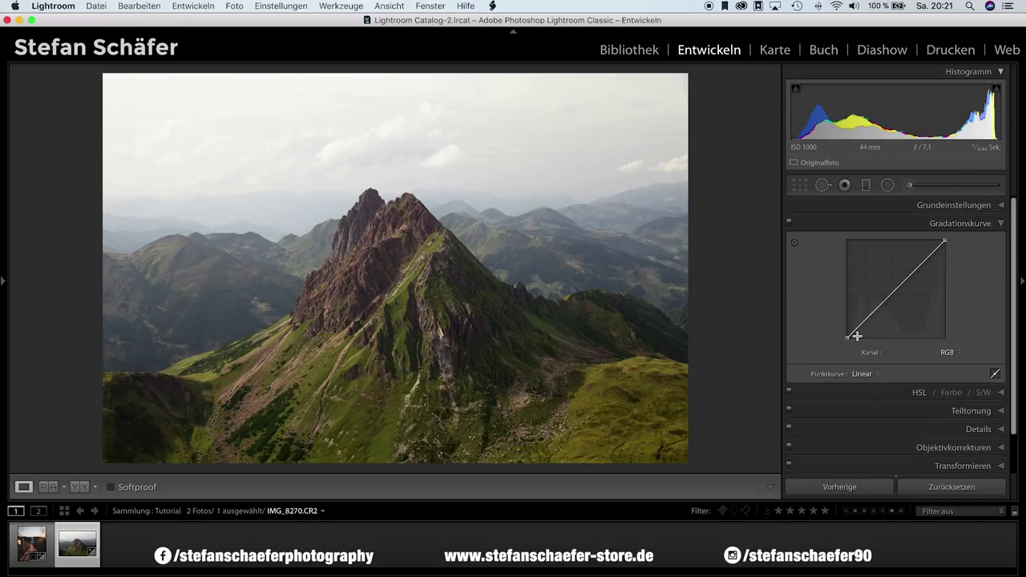
left_click_drag(849, 337, 844, 334)
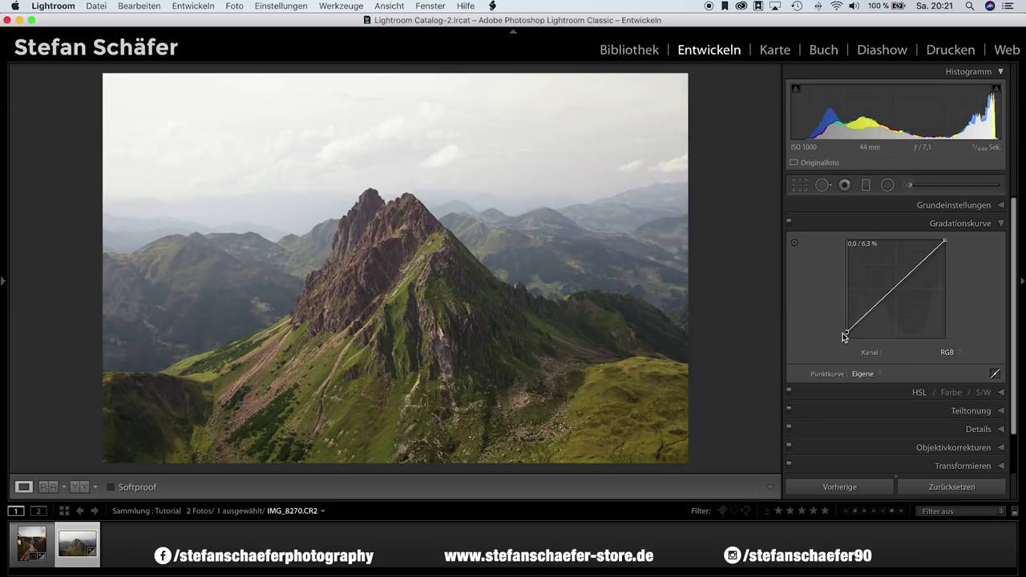
left_click_drag(870, 311, 871, 319)
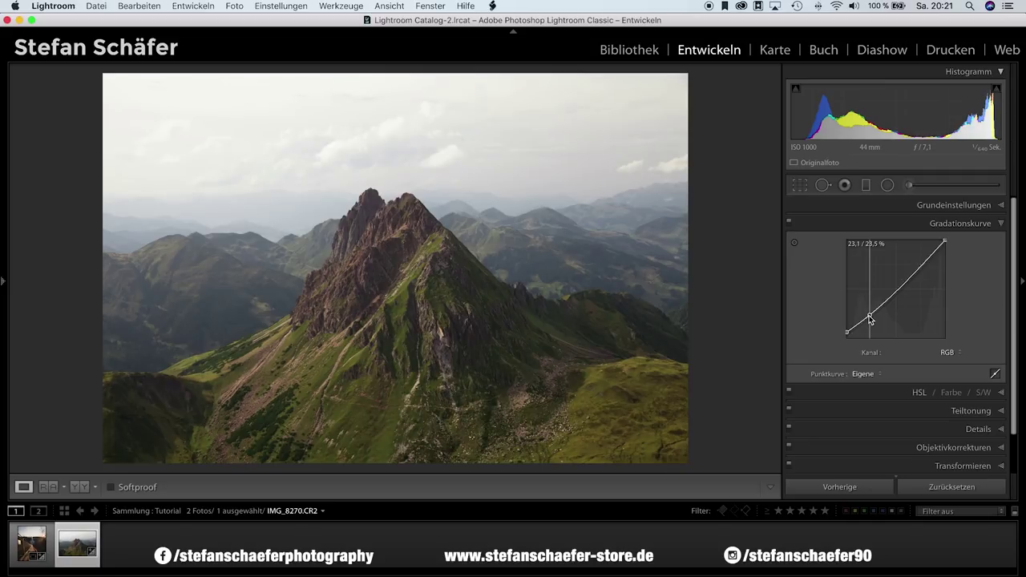
left_click_drag(922, 266, 922, 262)
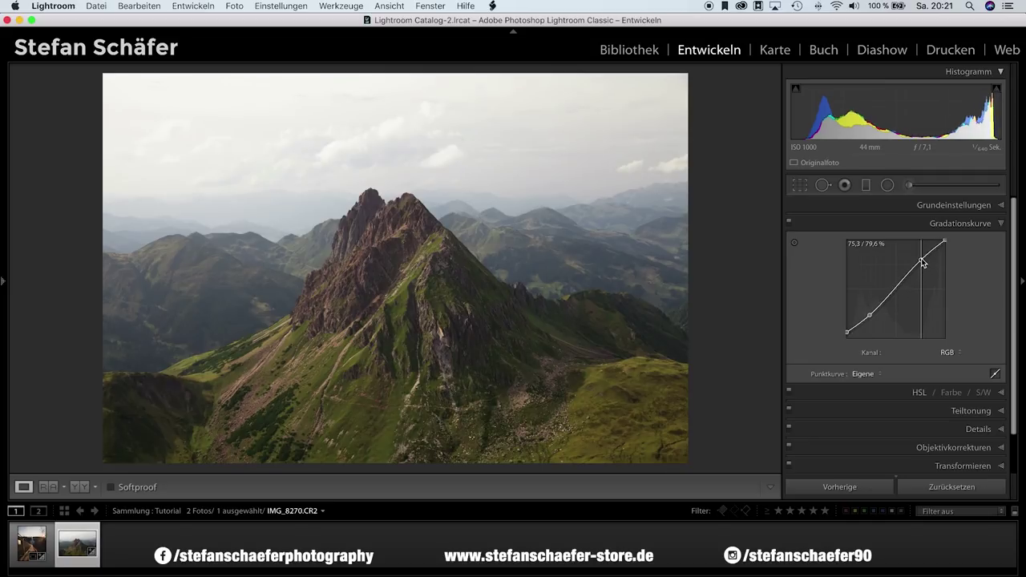
left_click_drag(867, 316, 871, 321)
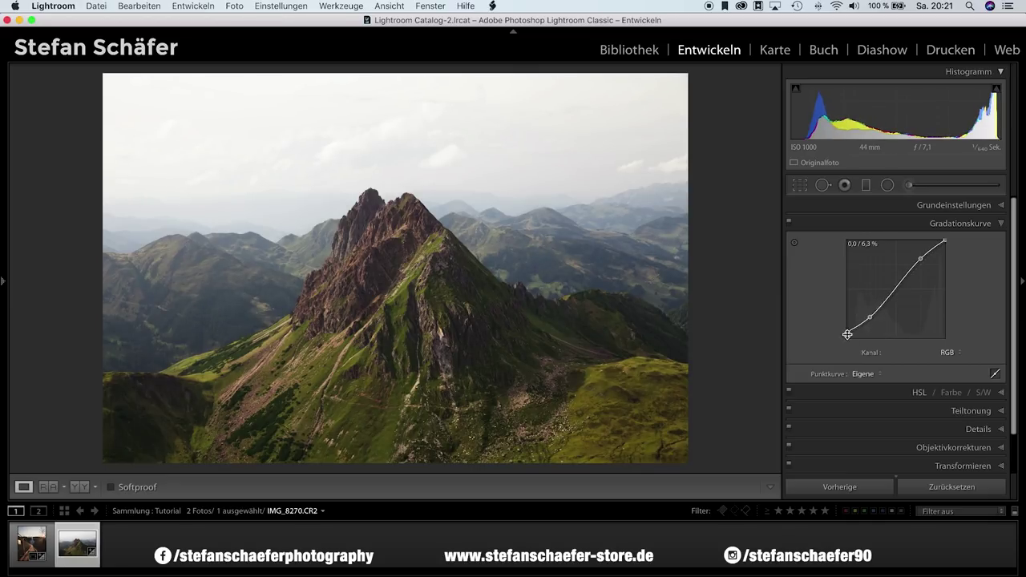
left_click_drag(850, 336, 844, 338)
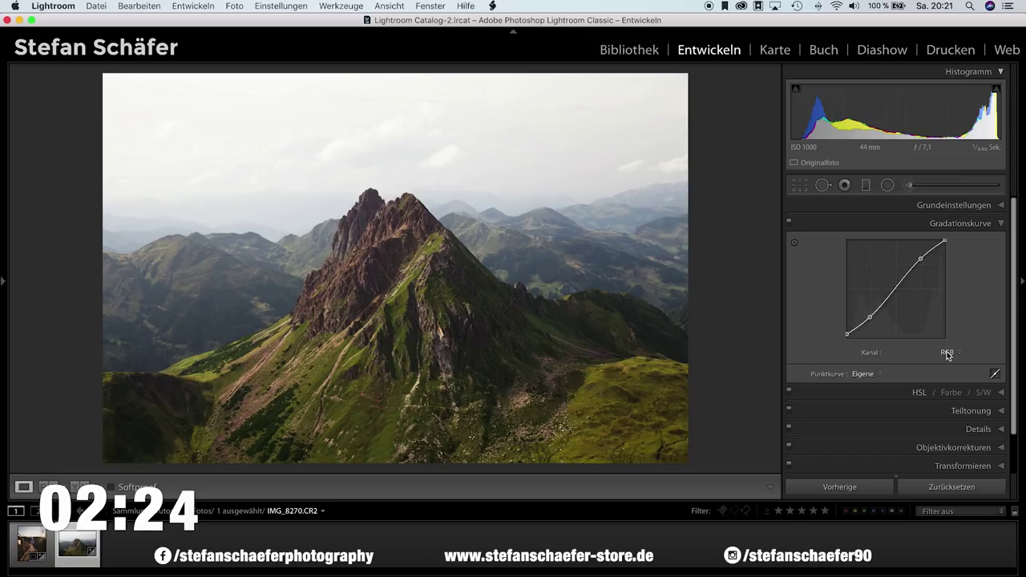
scroll(944, 395, "down", 1)
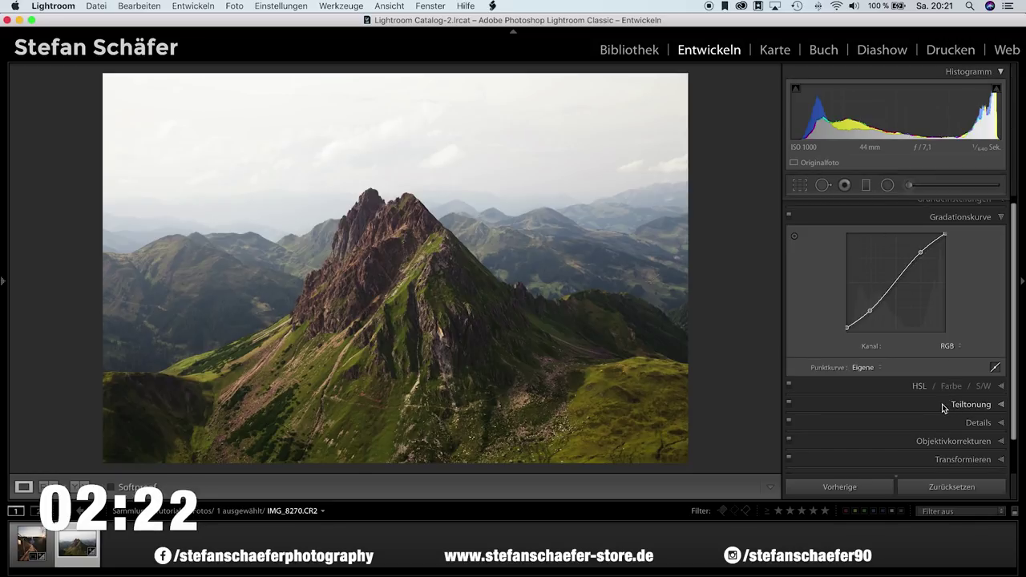
scroll(897, 400, "down", 3)
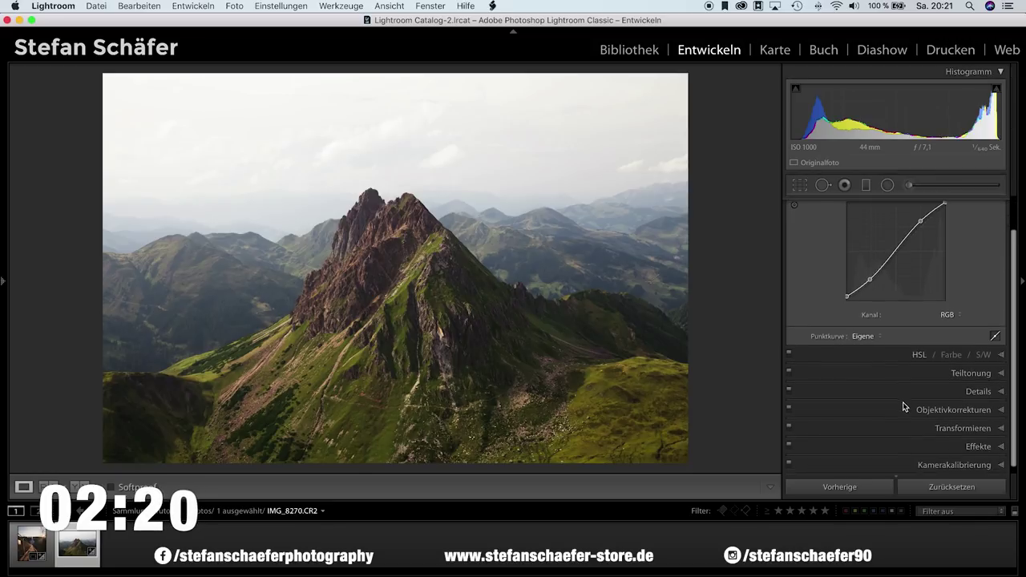
Set Camera Calibration primary hues to Red +13, Green −27 and Blue −10.
left_click(943, 461)
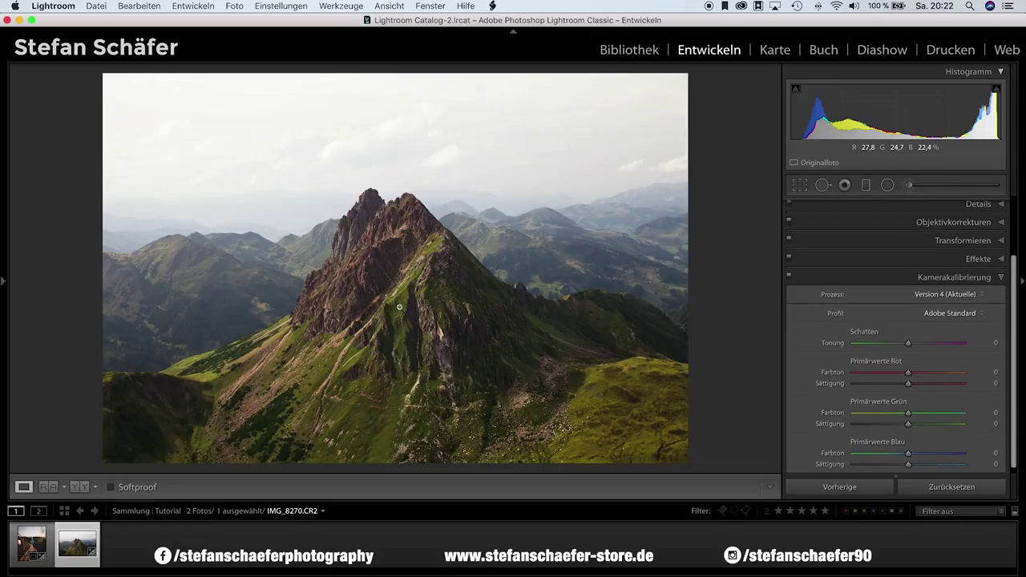
left_click_drag(907, 453, 898, 452)
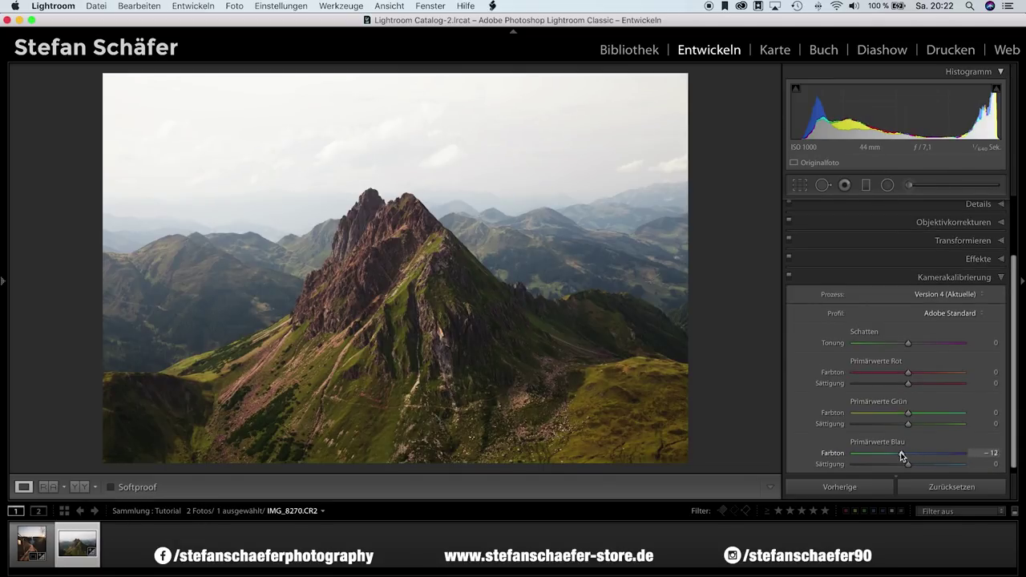
left_click_drag(922, 373, 915, 375)
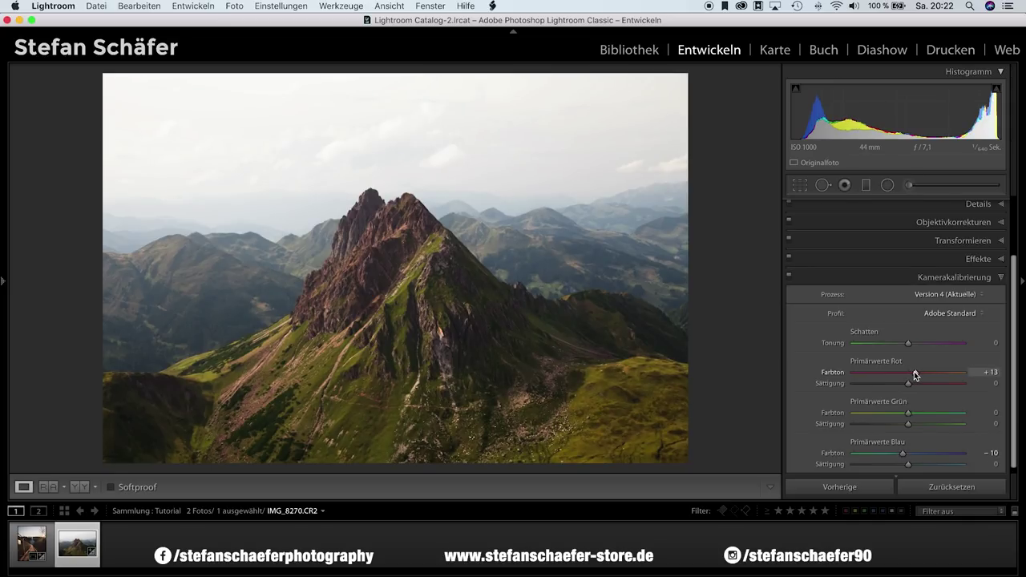
left_click_drag(909, 412, 896, 417)
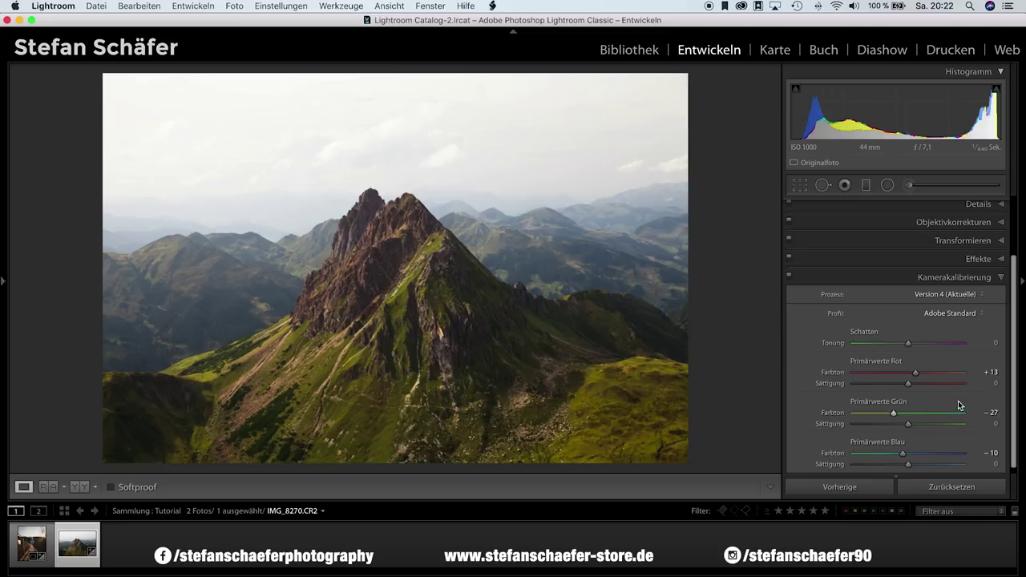
left_click(962, 205)
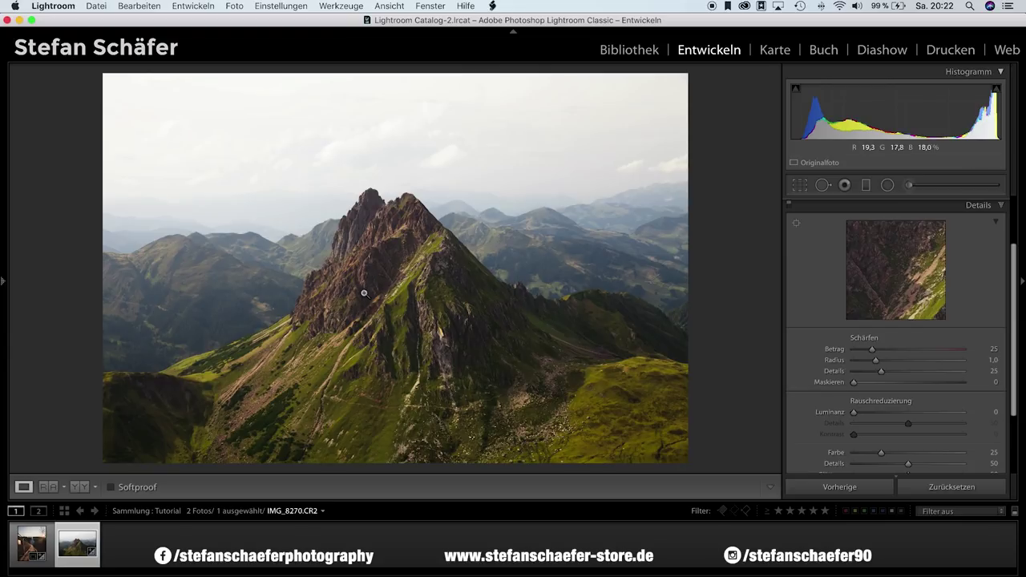
Inspect the peak zoomed in, then set Sharpening Amount 80 and Masking 46 using the mask preview.
left_click(396, 277)
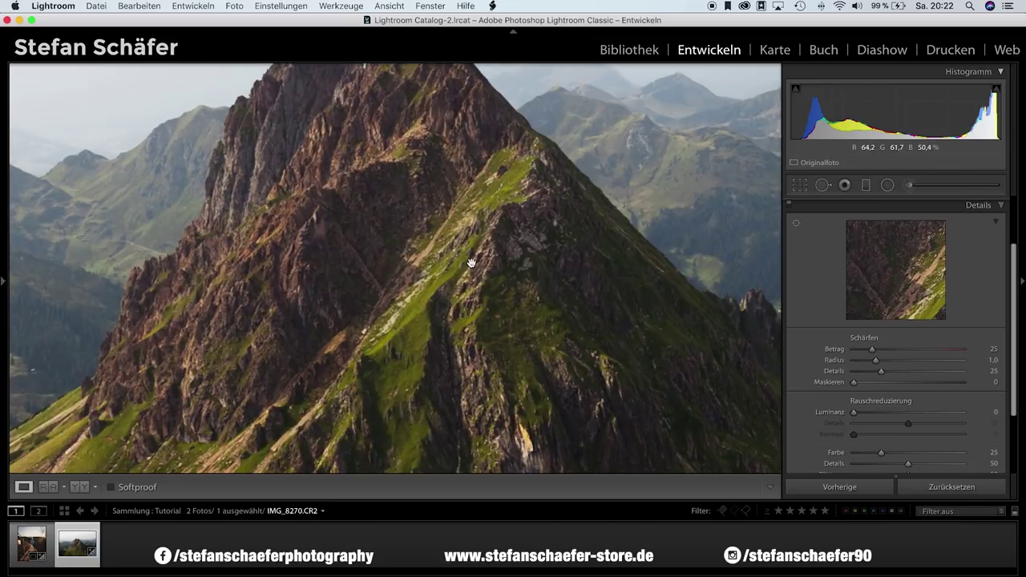
left_click(445, 218)
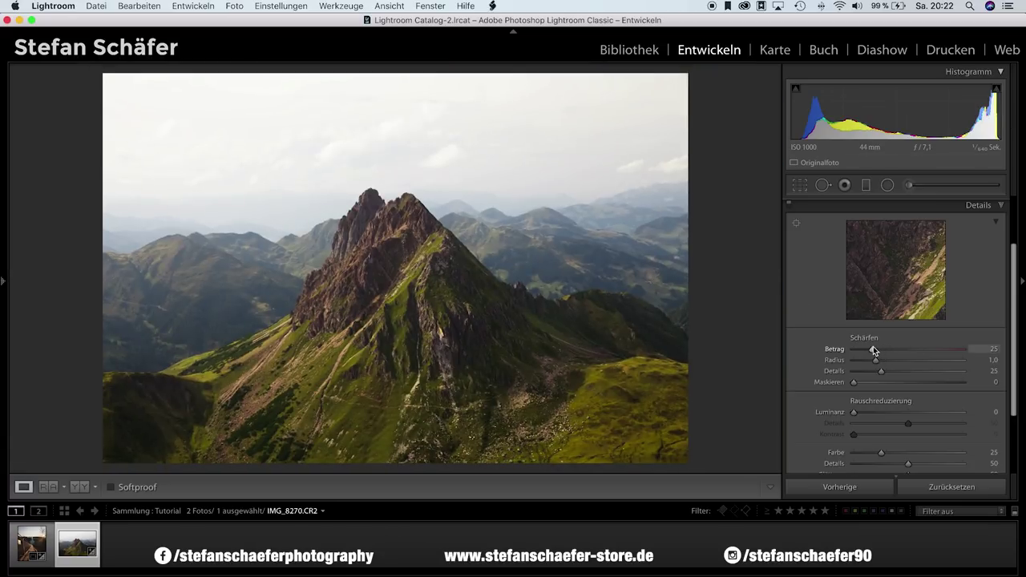
left_click_drag(874, 353, 913, 353)
key("alt")
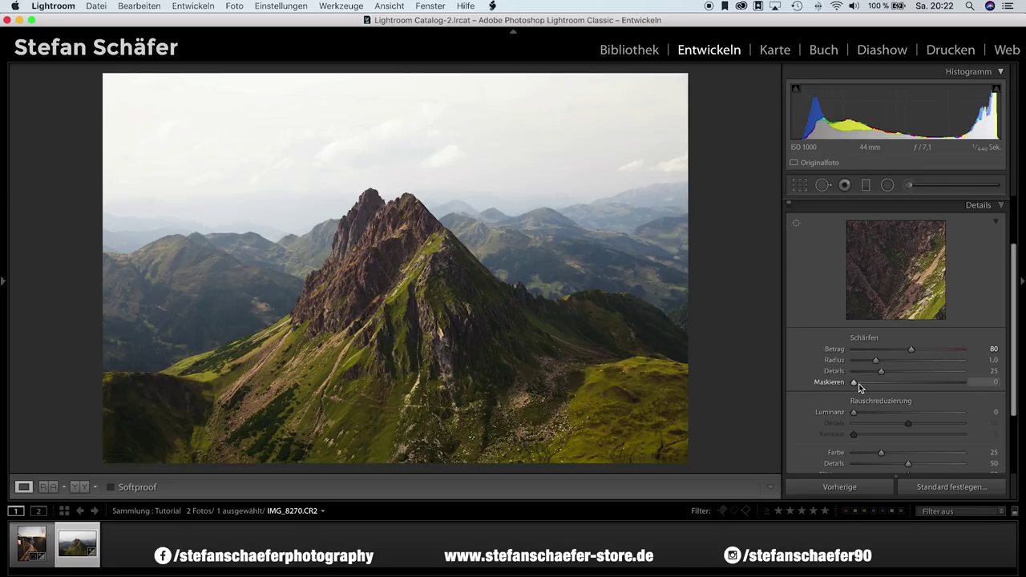
left_click_drag(856, 383, 906, 383)
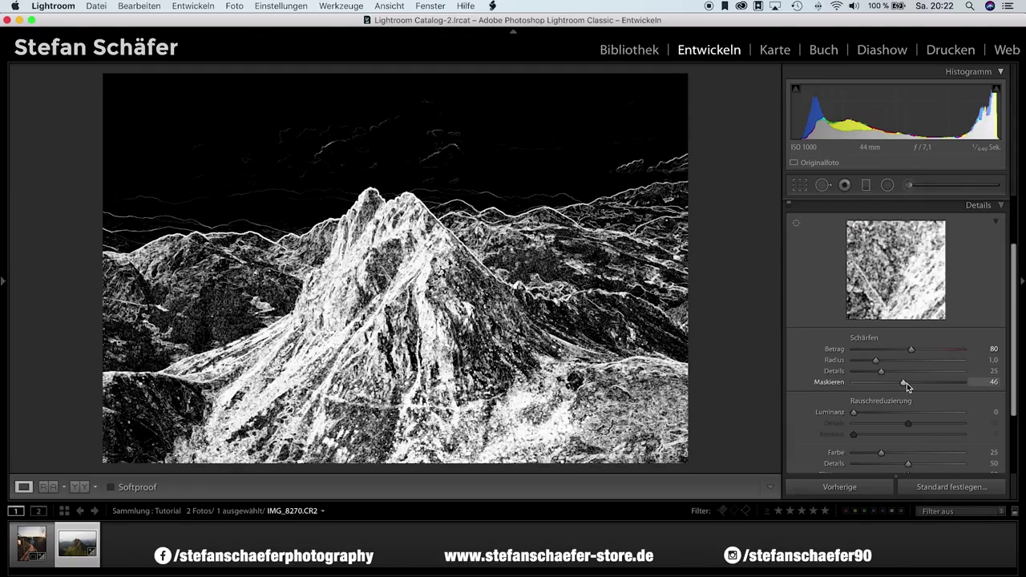
left_click_drag(906, 383, 908, 383)
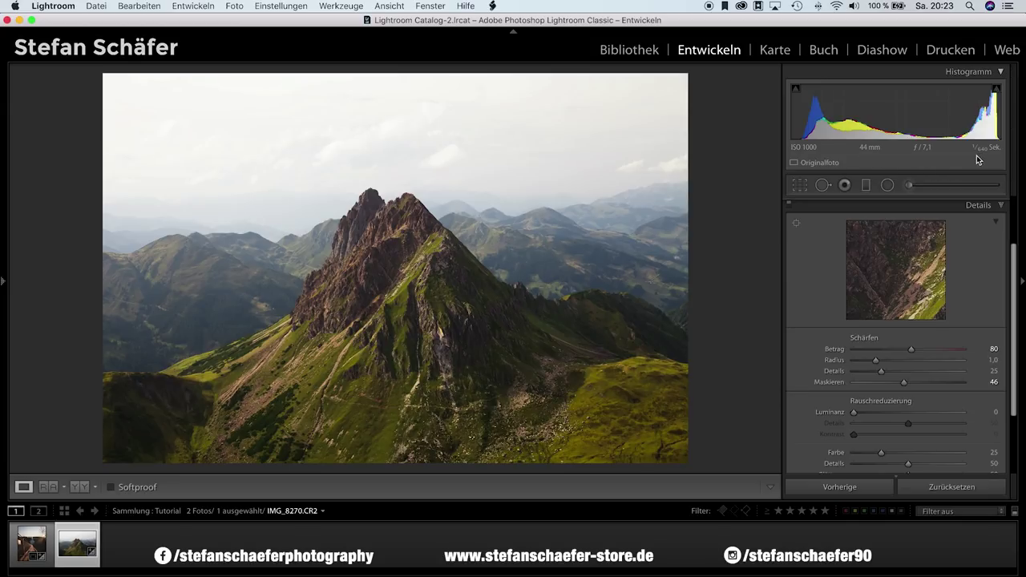
Enable Remove Chromatic Aberration and lens Profile Corrections.
scroll(866, 389, "down", 5)
left_click(934, 403)
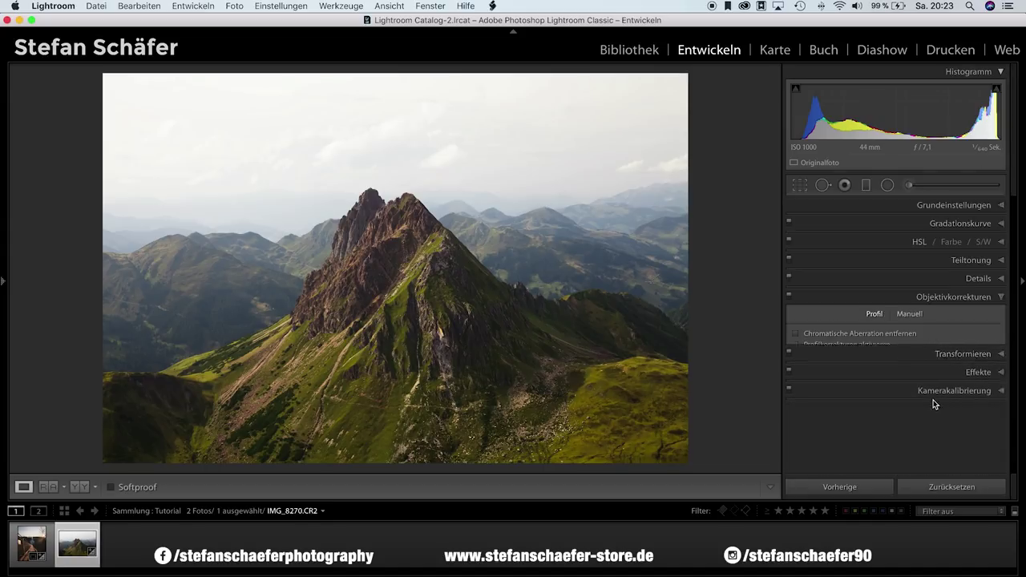
left_click(796, 311)
left_click(796, 300)
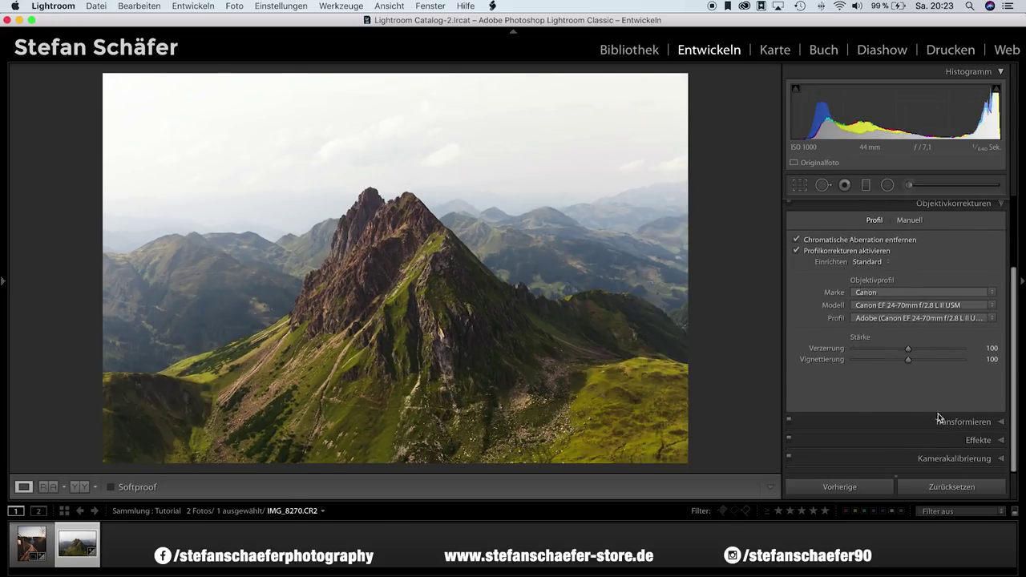
Add a −14 post-crop vignette and set Dehaze to +5.
left_click(960, 438)
left_click_drag(908, 337, 899, 338)
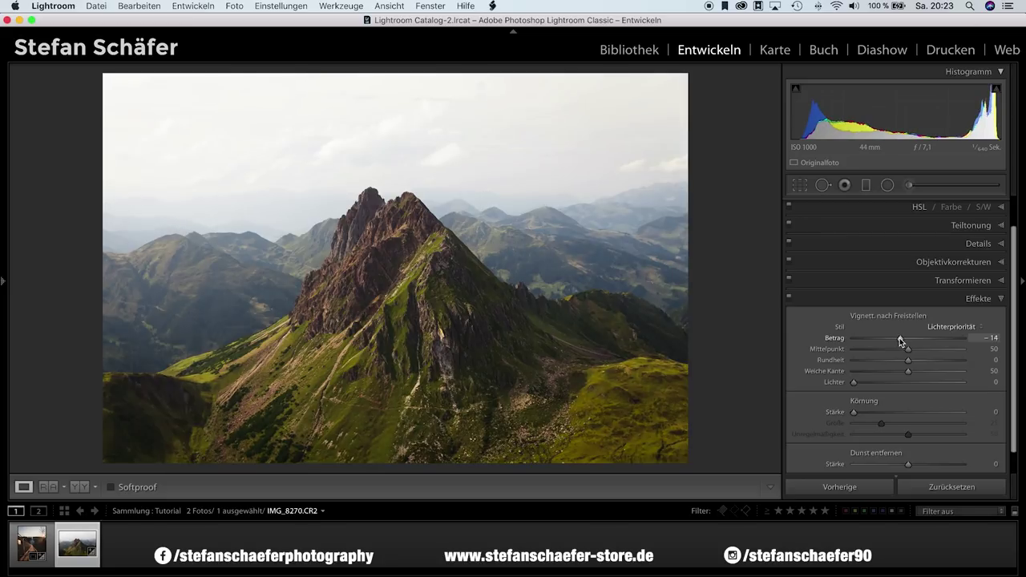
left_click_drag(907, 464, 910, 464)
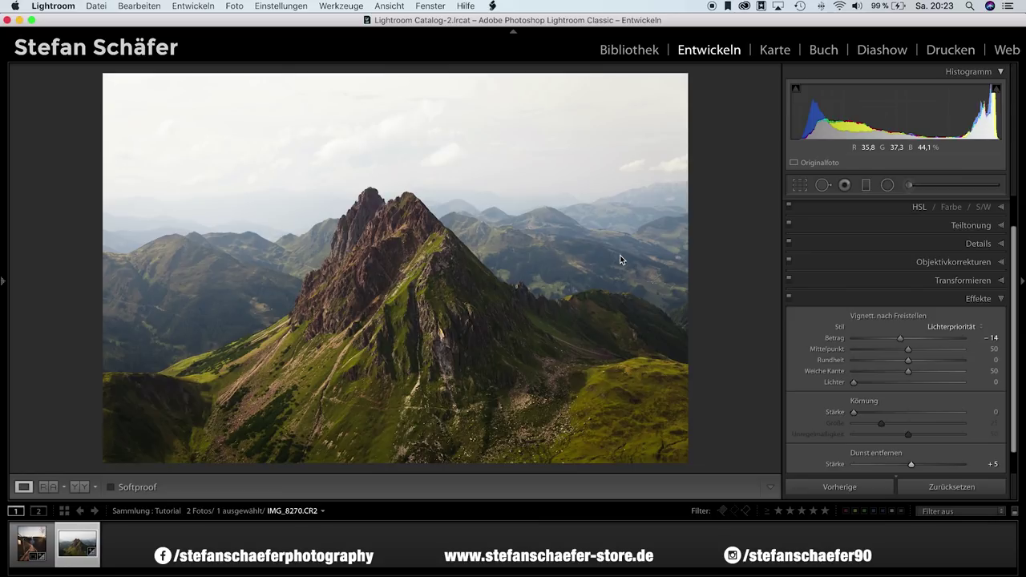
Crop evenly inward around the peak at the original aspect ratio, reposition the photo, and apply.
left_click(799, 185)
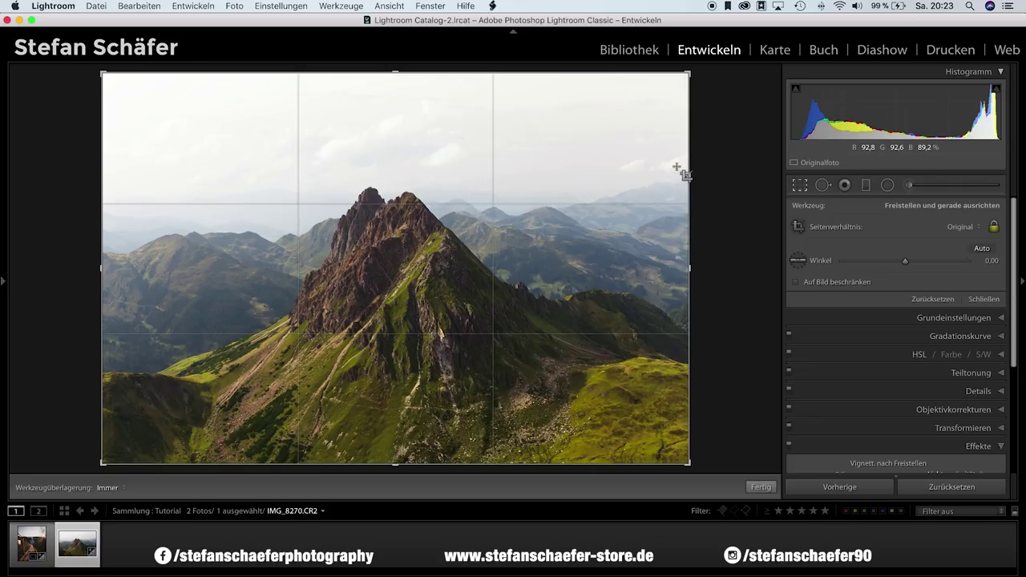
key("alt")
left_click_drag(691, 73, 671, 85)
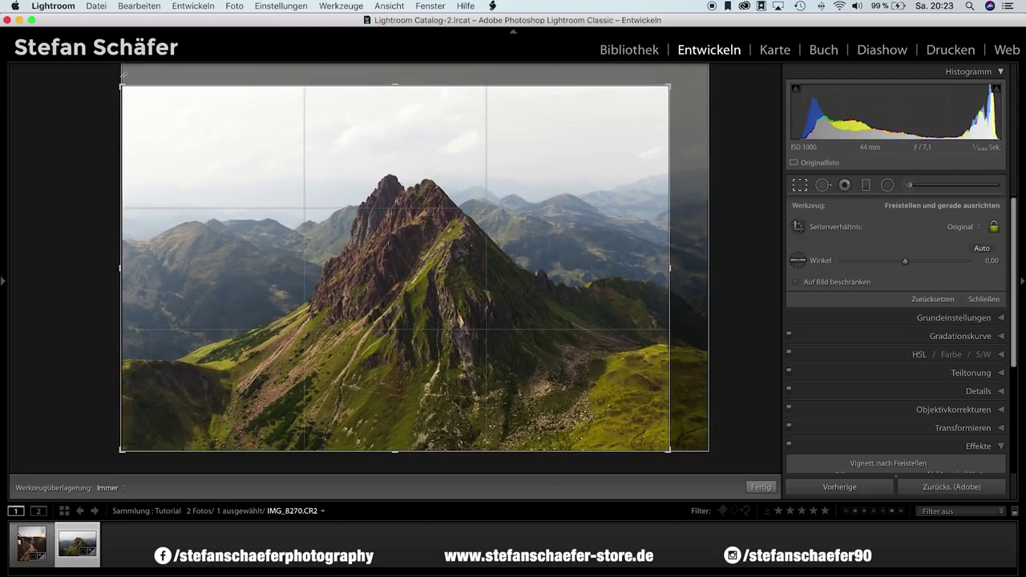
left_click_drag(122, 89, 136, 93)
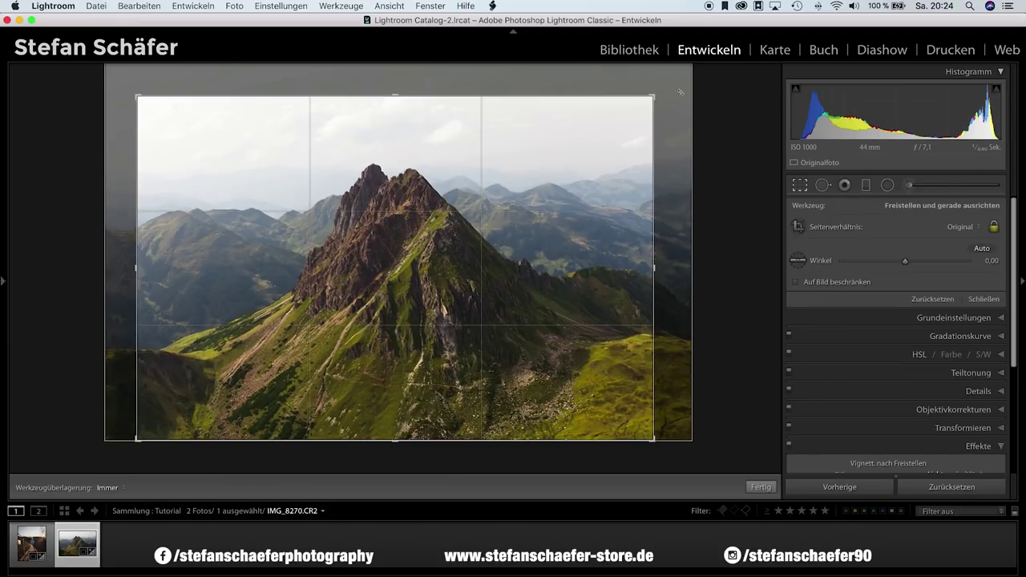
left_click_drag(656, 96, 649, 100)
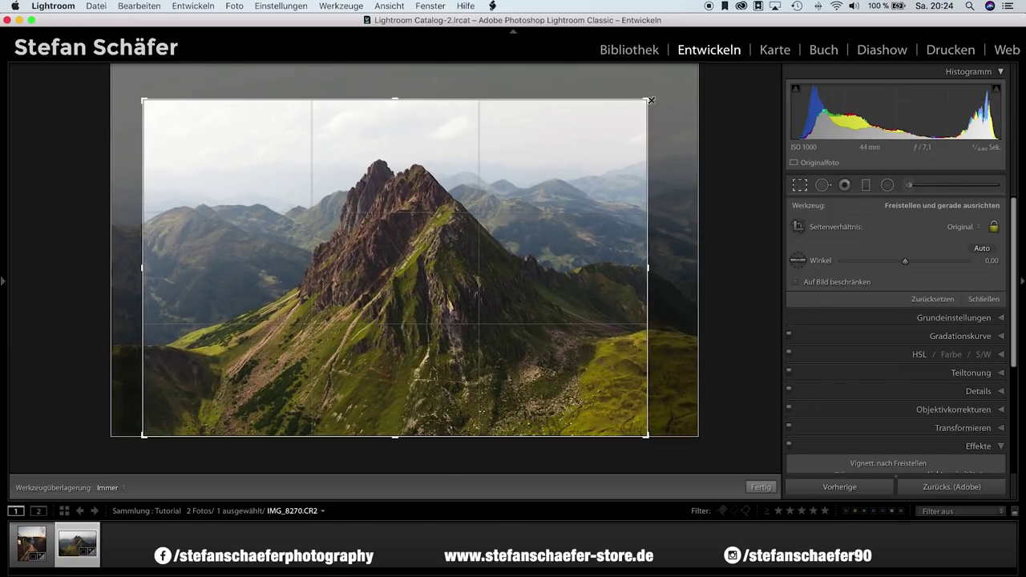
left_click_drag(425, 241, 394, 239)
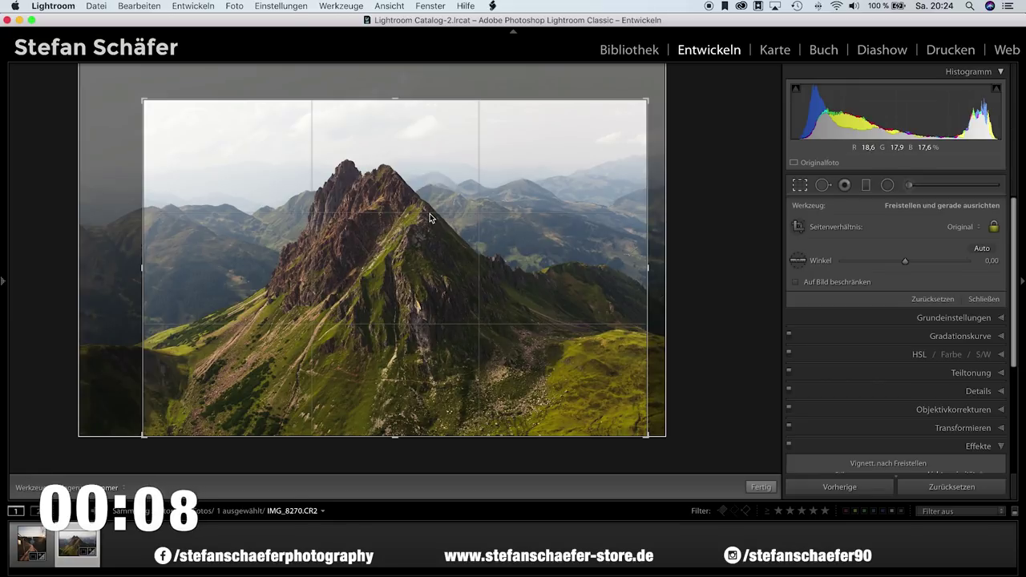
key("Return")
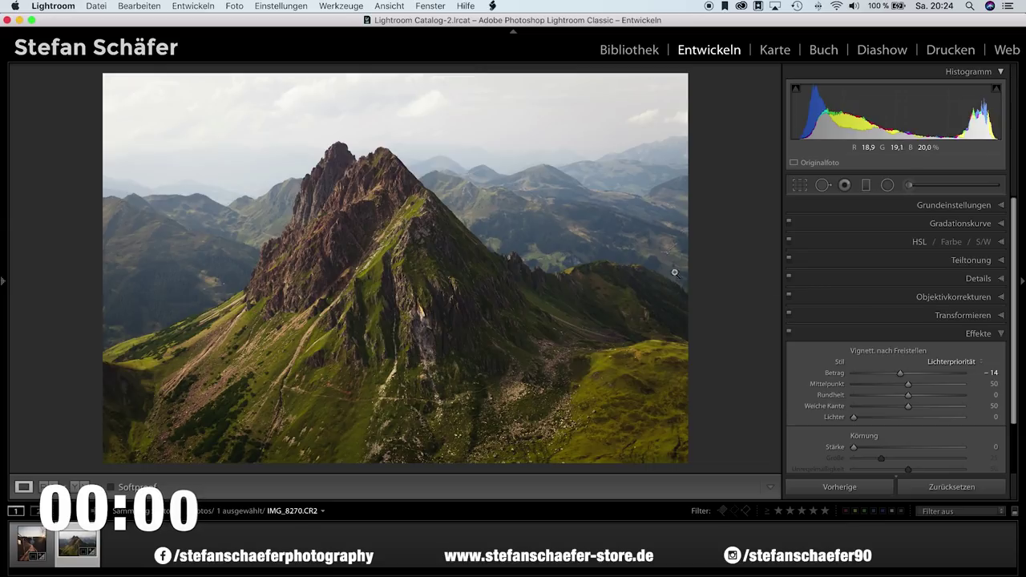
Set Basic Highlights to +45 and Contrast to +11, and reset Exposure to 0,00.
left_click(930, 205)
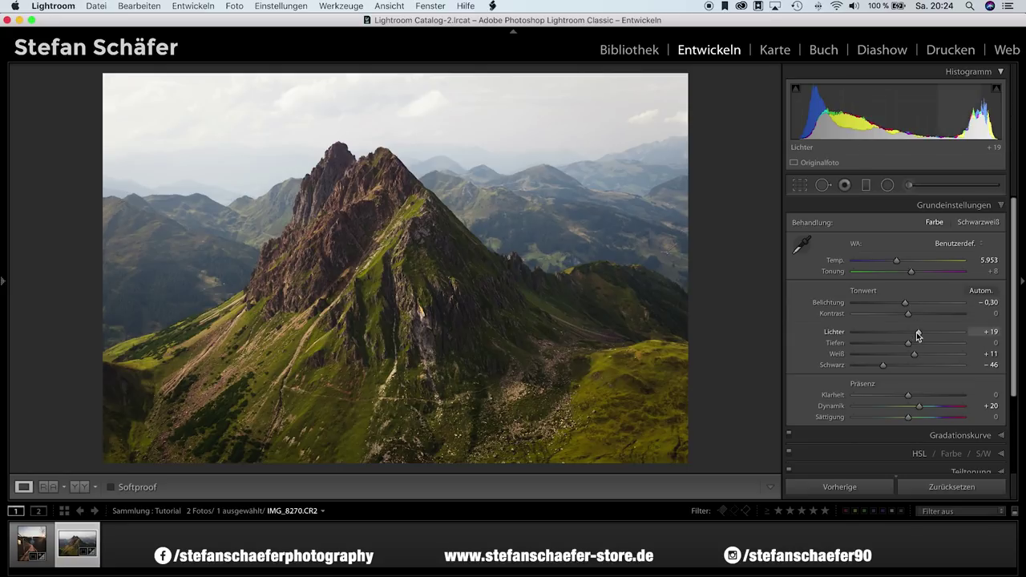
left_click_drag(920, 336, 932, 335)
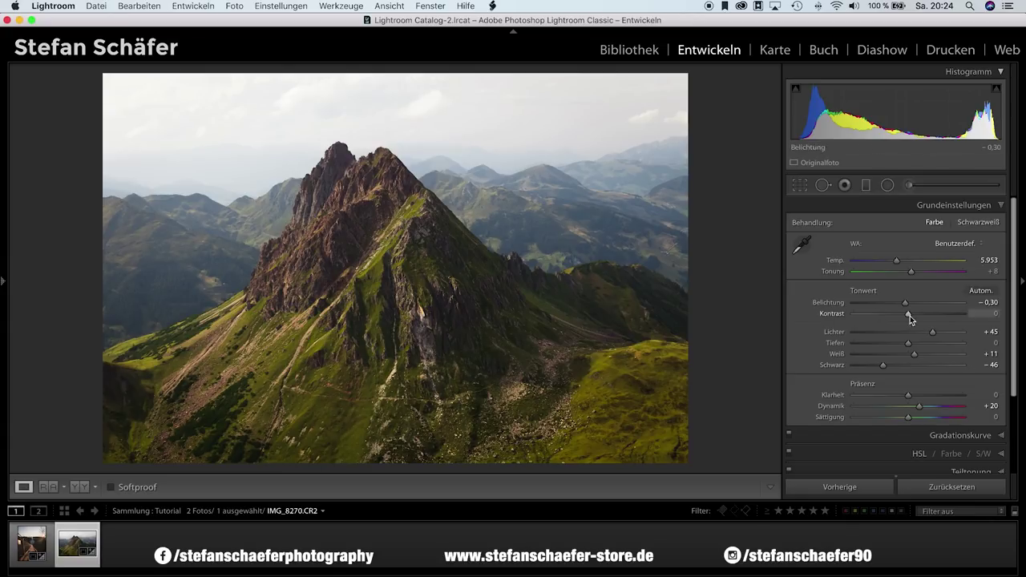
left_click_drag(912, 313, 912, 303)
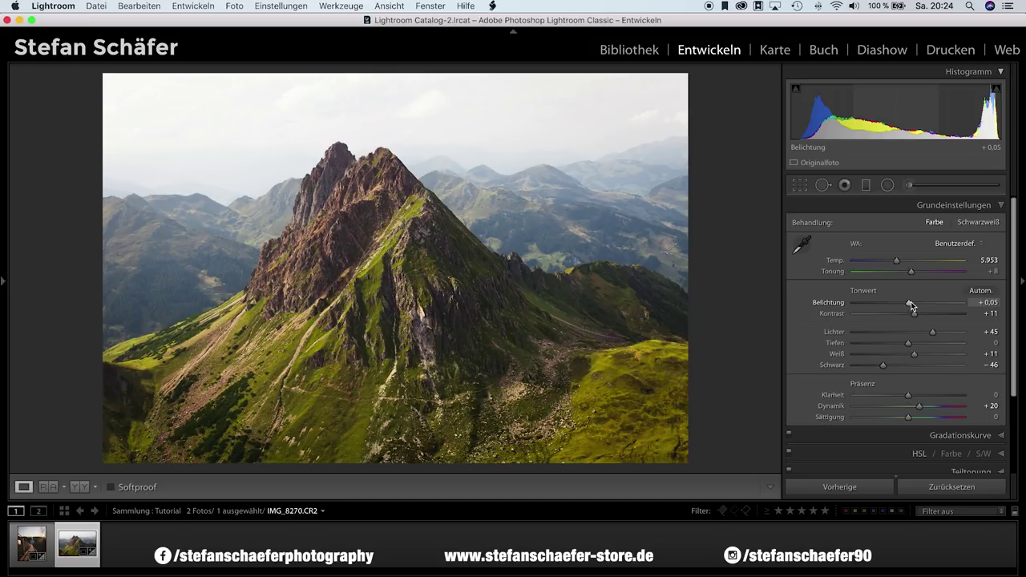
double_click(911, 302)
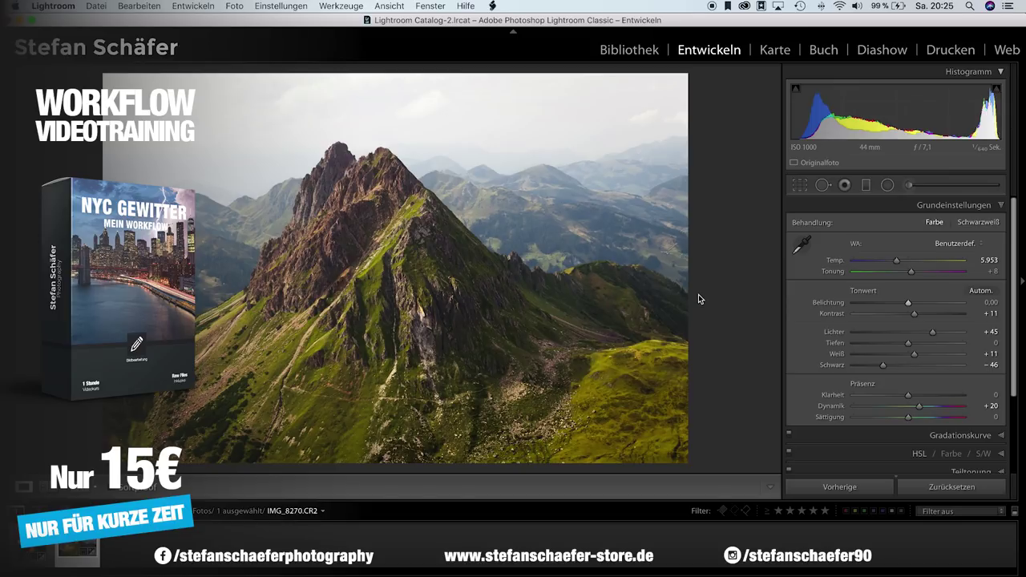
Set a graduated filter to Exposure −1,00, draw a gradient over the sky, then delete it.
left_click(868, 187)
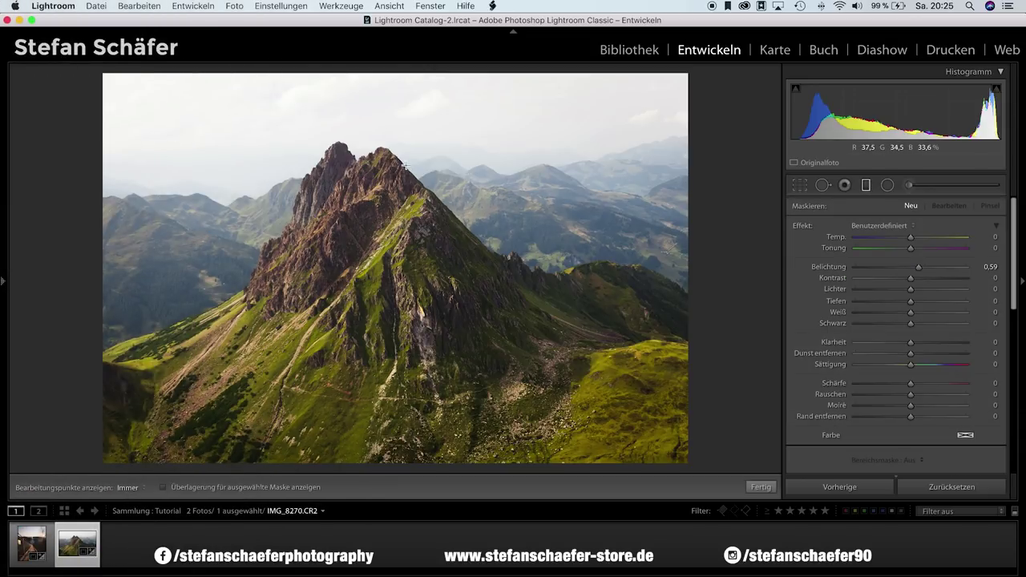
left_click_drag(920, 270, 896, 267)
left_click_drag(211, 153, 211, 216)
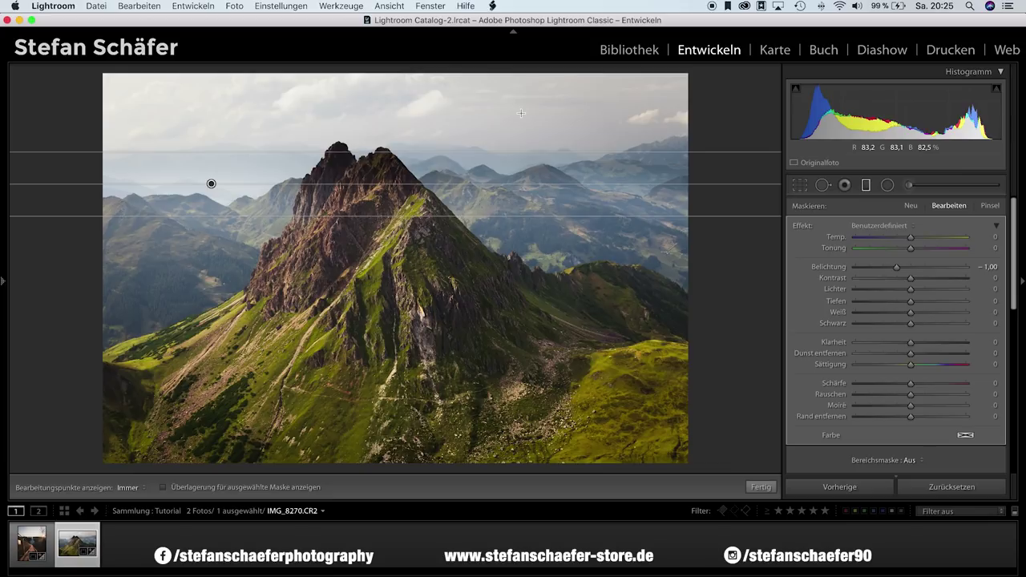
key("Delete")
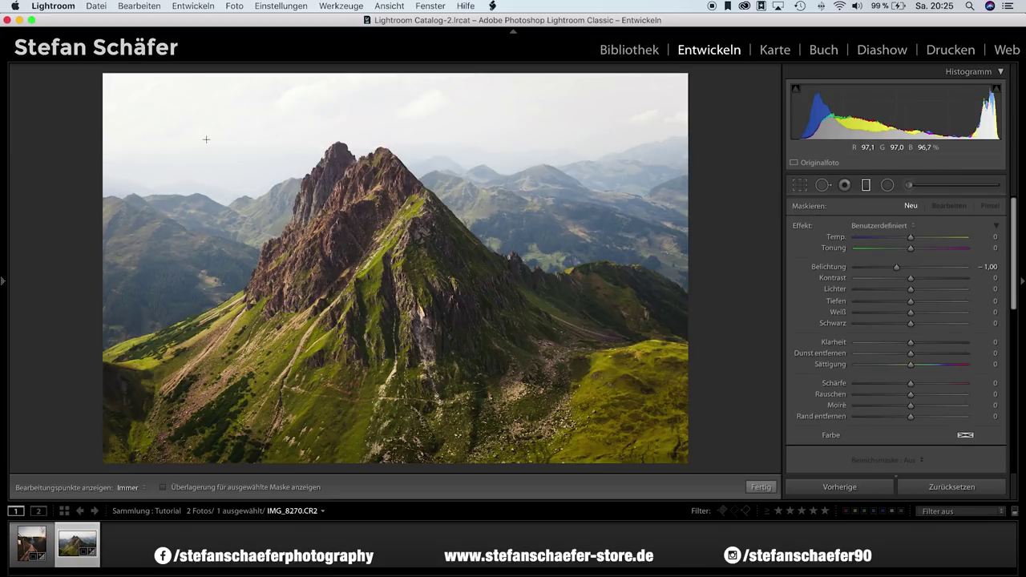